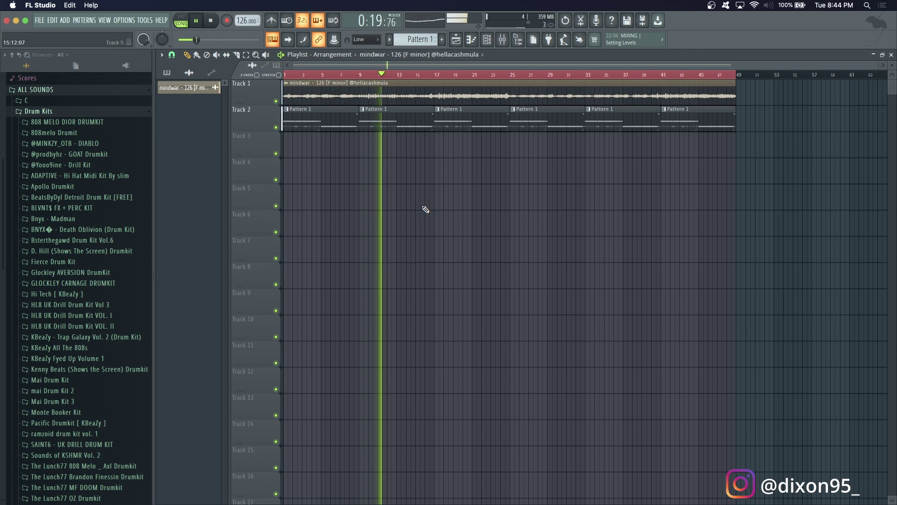
Load Fruity Soft Clipper into slot 10 of the Master mixer track and close its plugin window.
key("space")
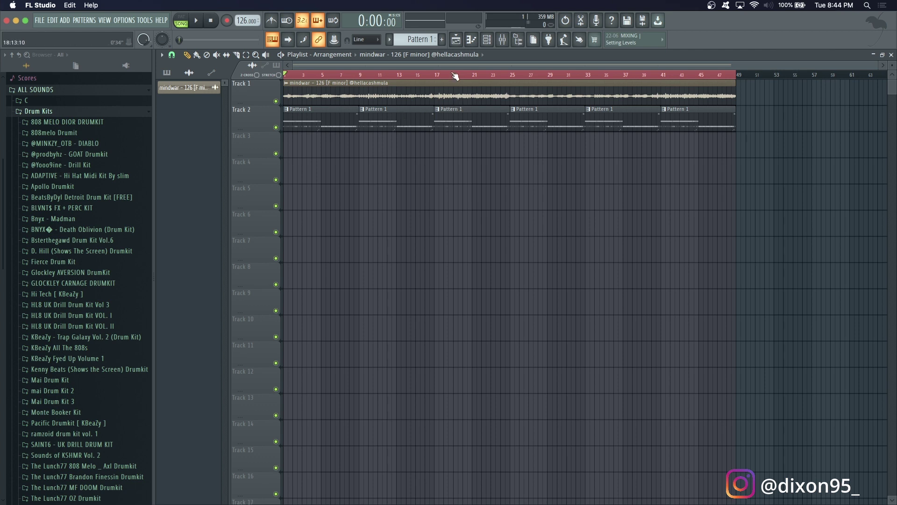
left_click(503, 40)
left_click_drag(521, 198, 529, 183)
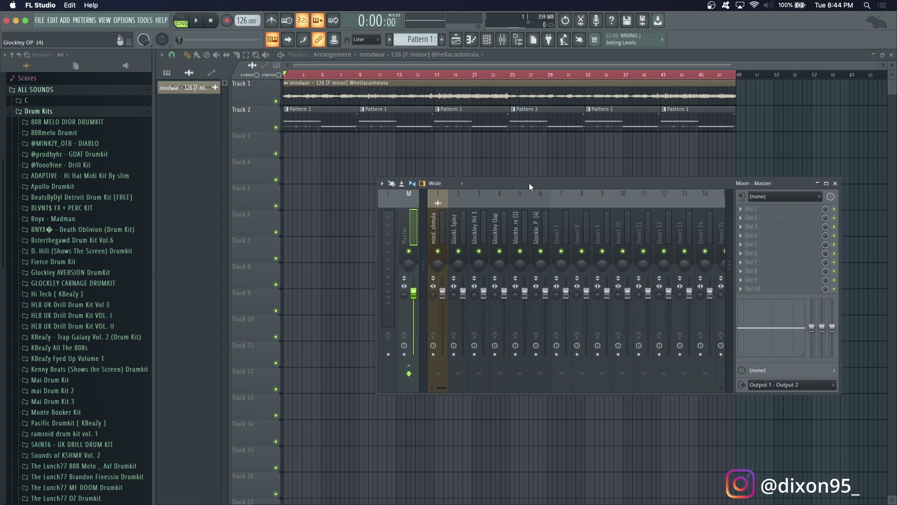
left_click(741, 289)
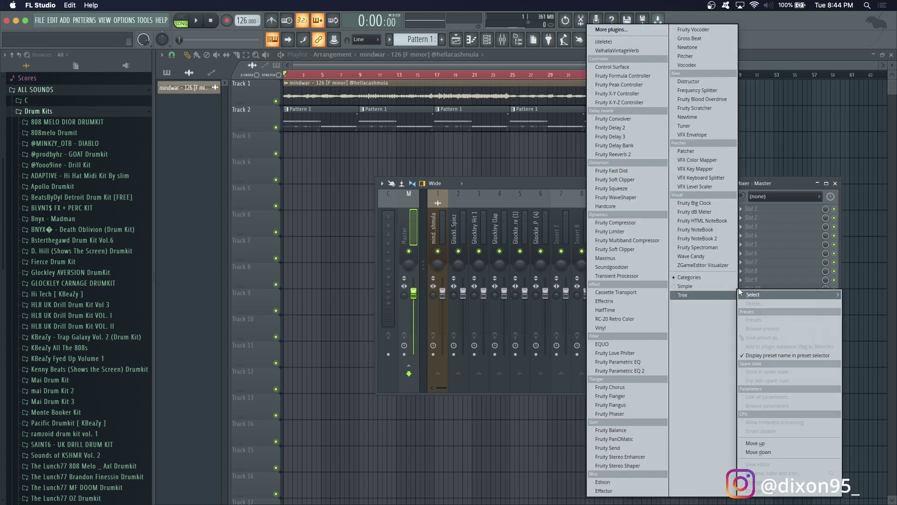
left_click(627, 249)
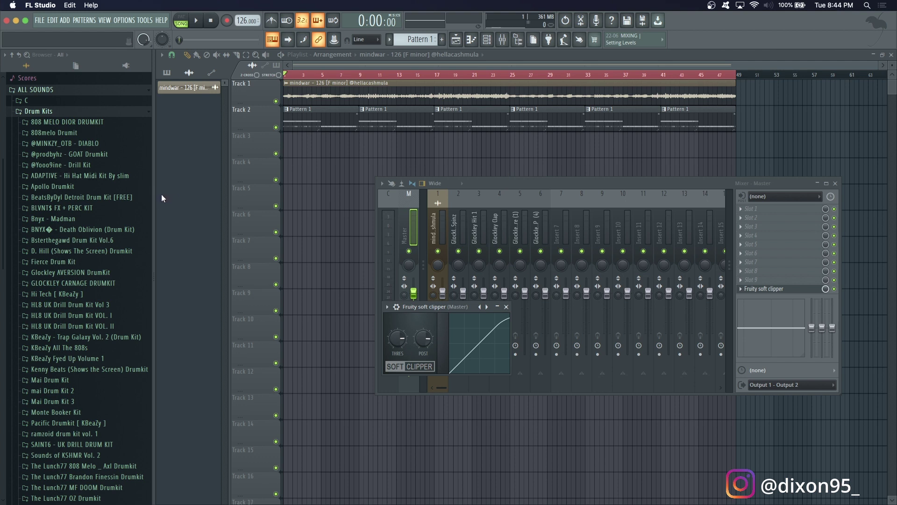
key("super+s")
left_click_drag(450, 310, 704, 158)
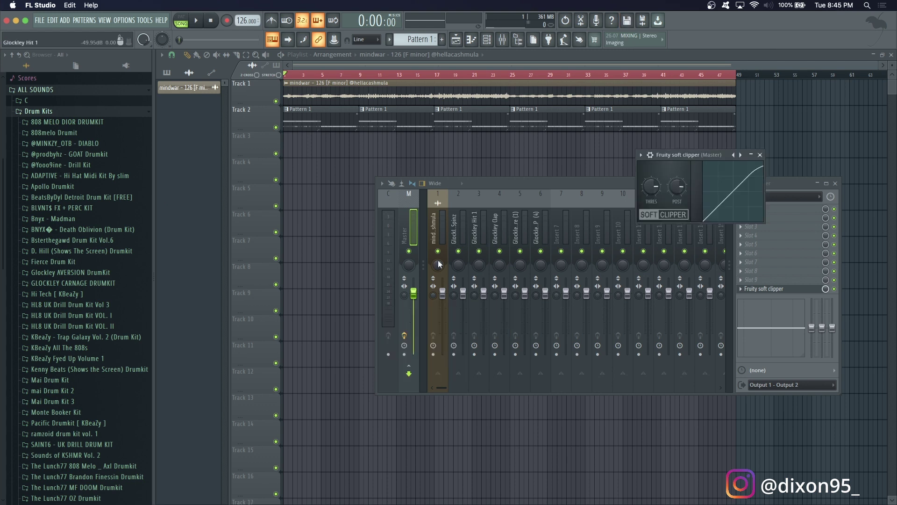
left_click(760, 154)
Add Fruity Parametric EQ to Master slot 9, boost band 6 to about 1.3 dB, and raise band 7 slightly during playback.
left_click(740, 279)
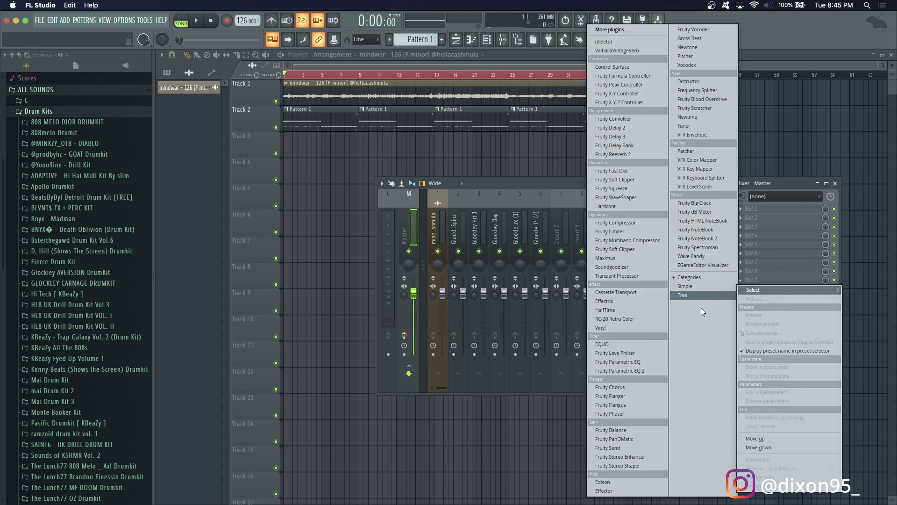
left_click(648, 361)
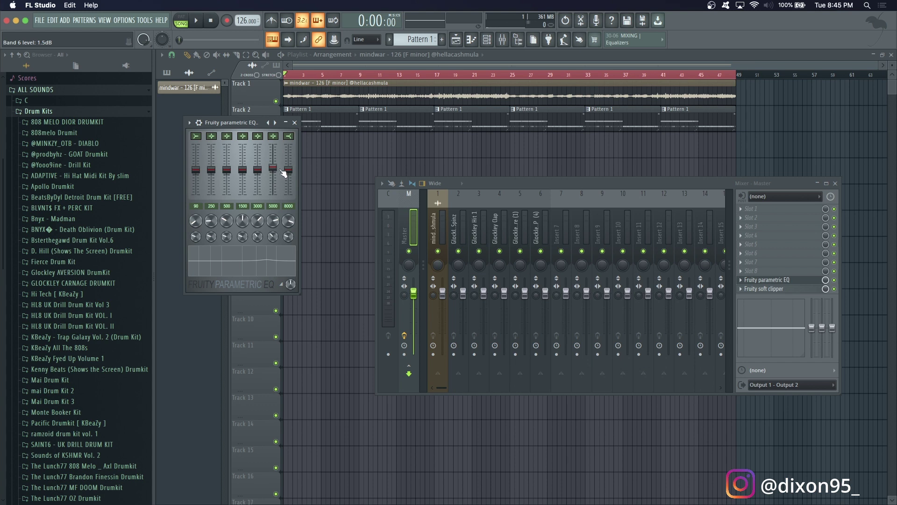
left_click_drag(286, 171, 286, 169)
key("space")
left_click_drag(288, 165, 274, 168)
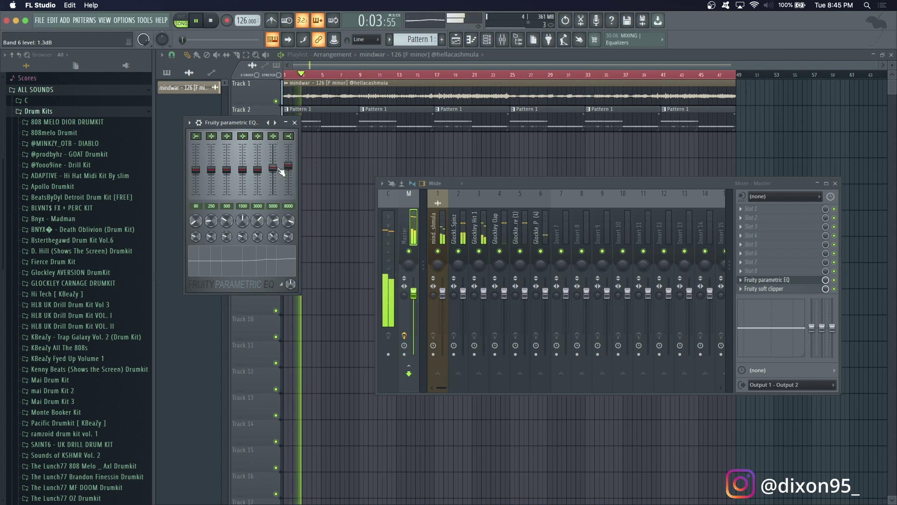
left_click(835, 280)
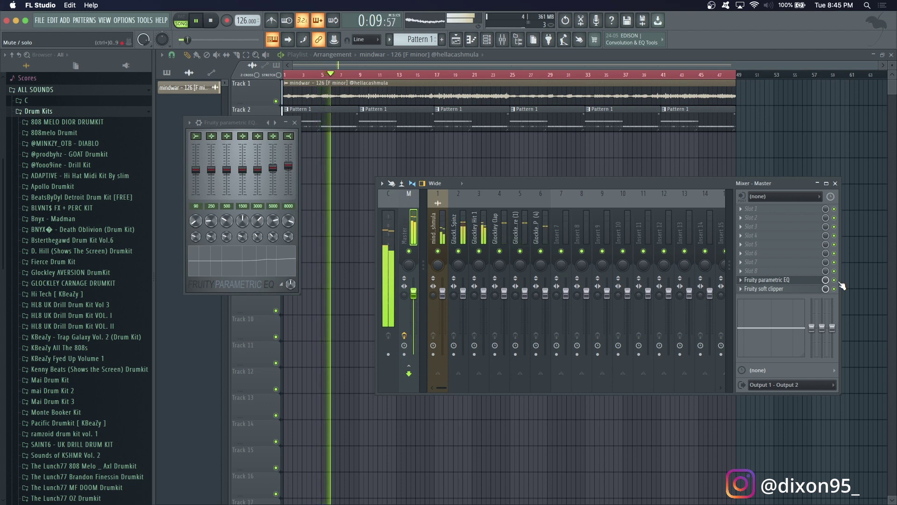
key("space")
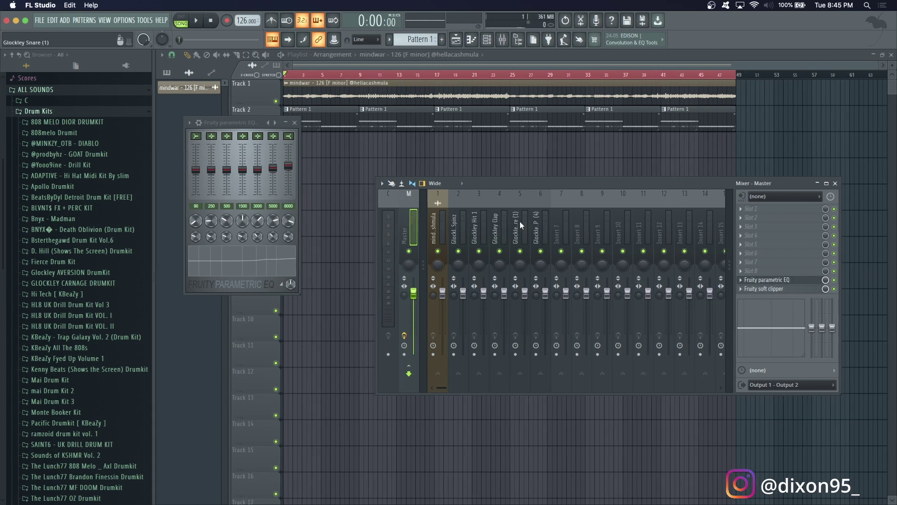
Bring up the channel rack and play the arrangement briefly to hear the drum channels.
left_click_drag(452, 233, 484, 231)
left_click_drag(484, 231, 459, 232)
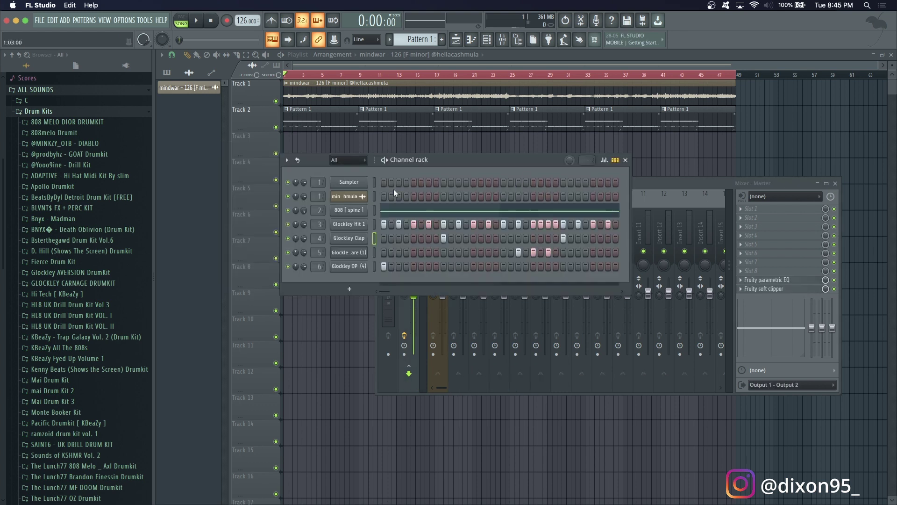
key("space")
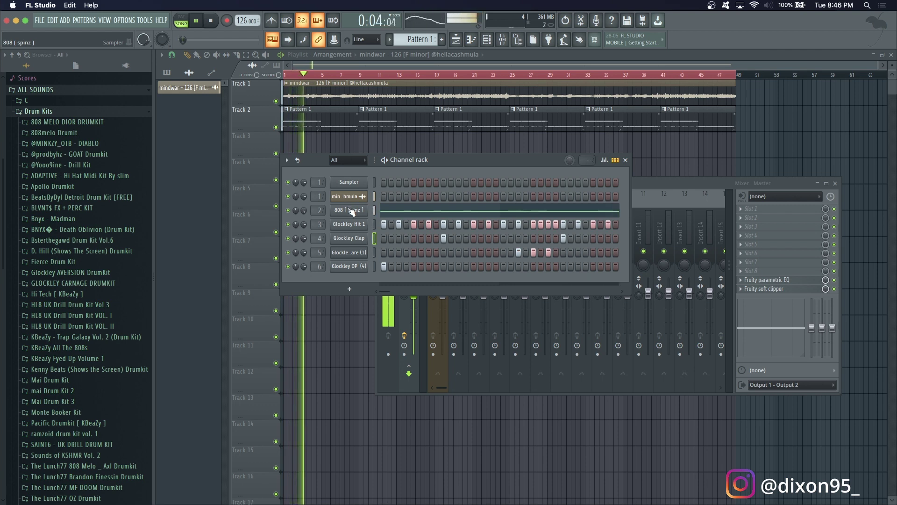
key("space")
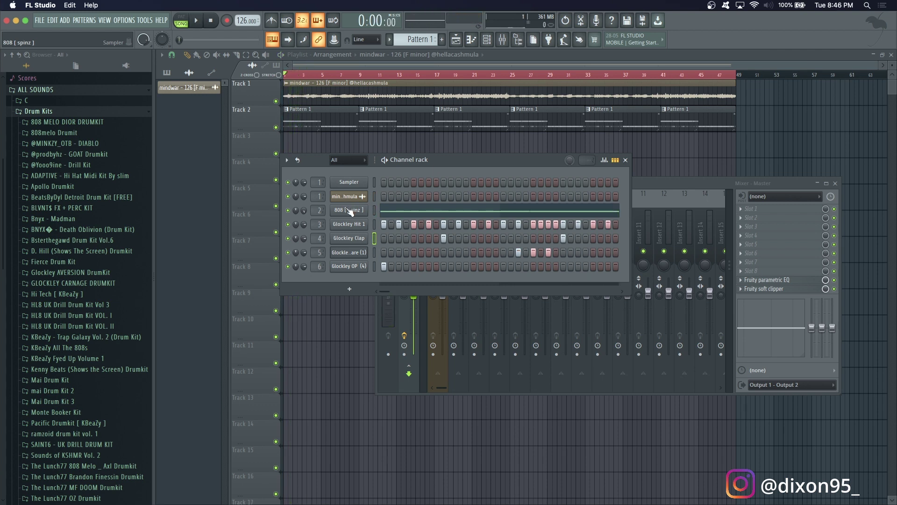
Set the quick fade out of the 808 [ spinz ] sample to about 30% and audition it.
left_click(349, 210)
left_click(245, 188)
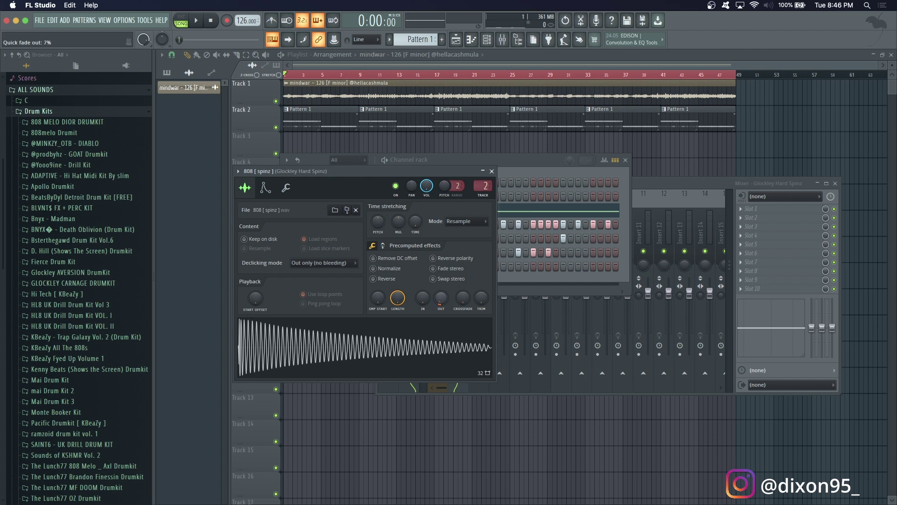
left_click_drag(438, 298, 438, 291)
key("space")
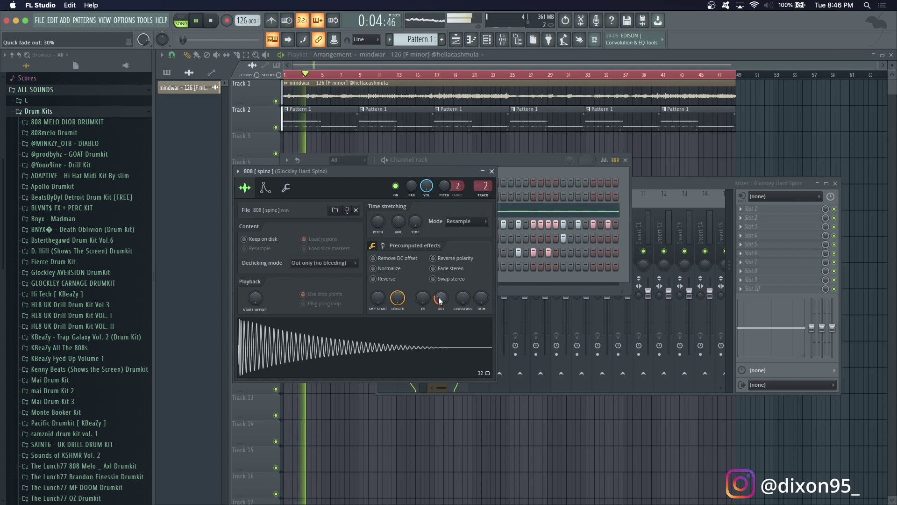
key("space")
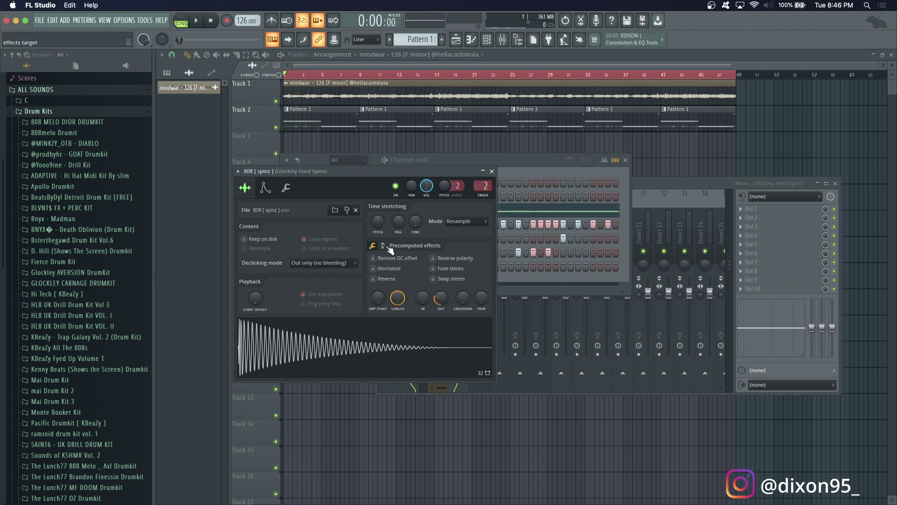
Try boosting the gain of the 808 [ spinz ] sample in its precomputed effects and play it back.
left_click(389, 246)
left_click(519, 166)
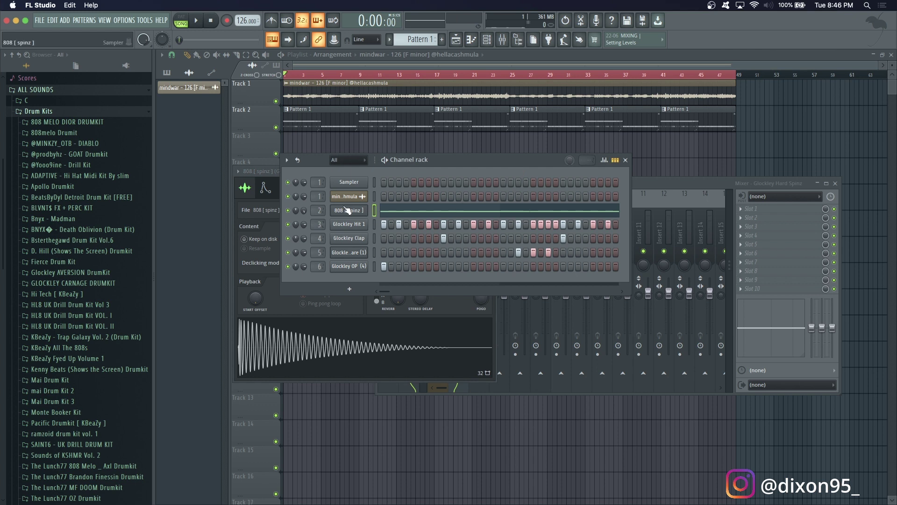
left_click(276, 173)
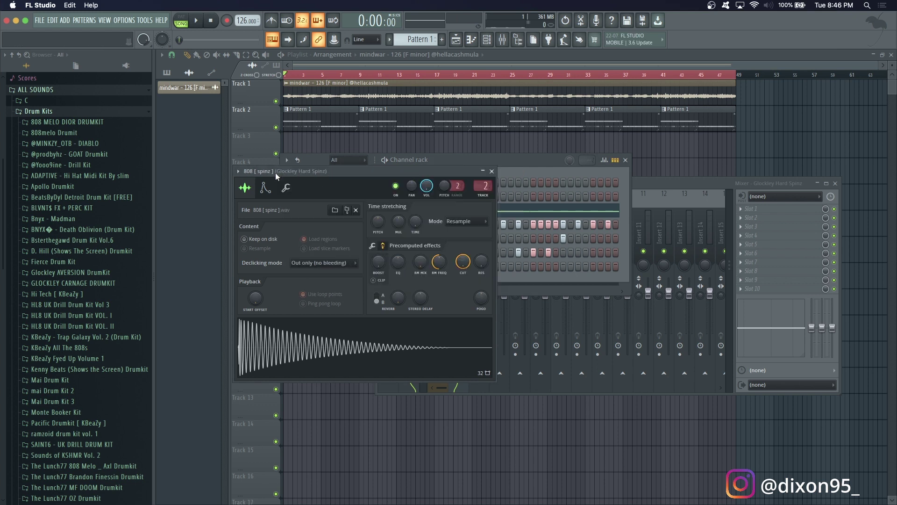
left_click(383, 245)
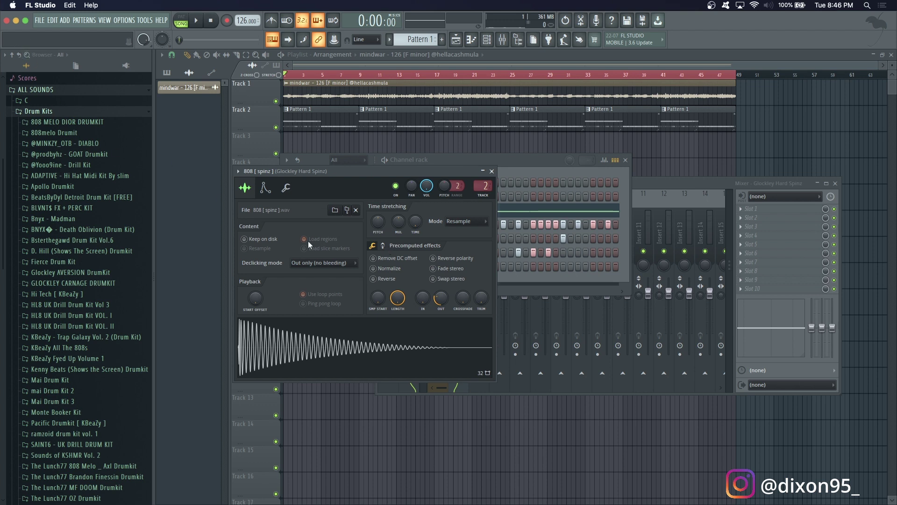
left_click(383, 246)
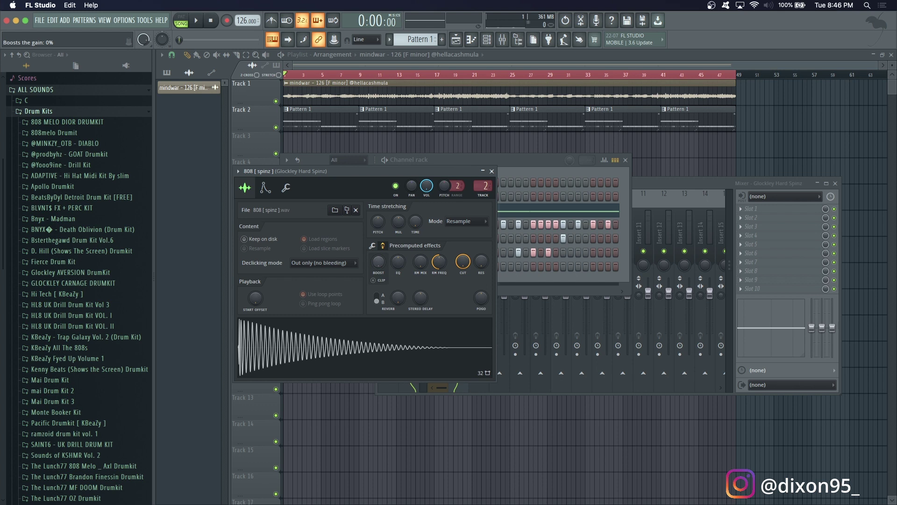
mouse_move(378, 261)
left_mouse_down()
mouse_move(378, 254)
mouse_move(379, 271)
mouse_move(380, 262)
left_mouse_up()
key("space")
key("space")
Set the precomputed EQ balance of the 808 [ spinz ] sample to about 74%, audition it, and close the sample settings.
mouse_move(399, 262)
left_mouse_down()
mouse_move(398, 247)
mouse_move(399, 260)
left_mouse_up()
key("space")
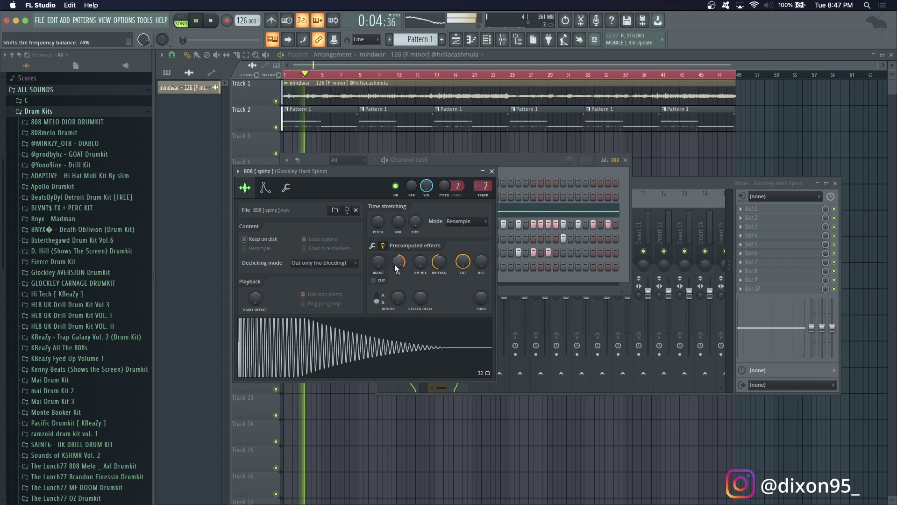
left_click_drag(395, 265, 395, 266)
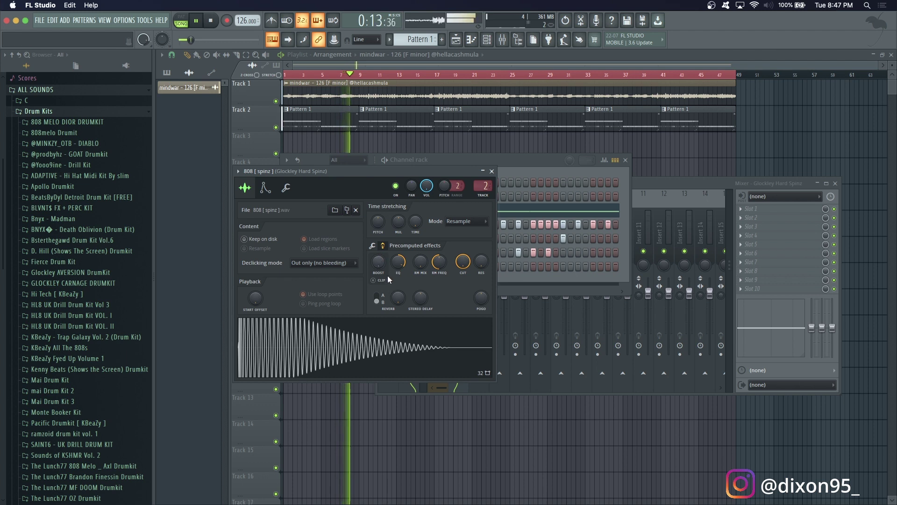
left_click(372, 245)
key("space")
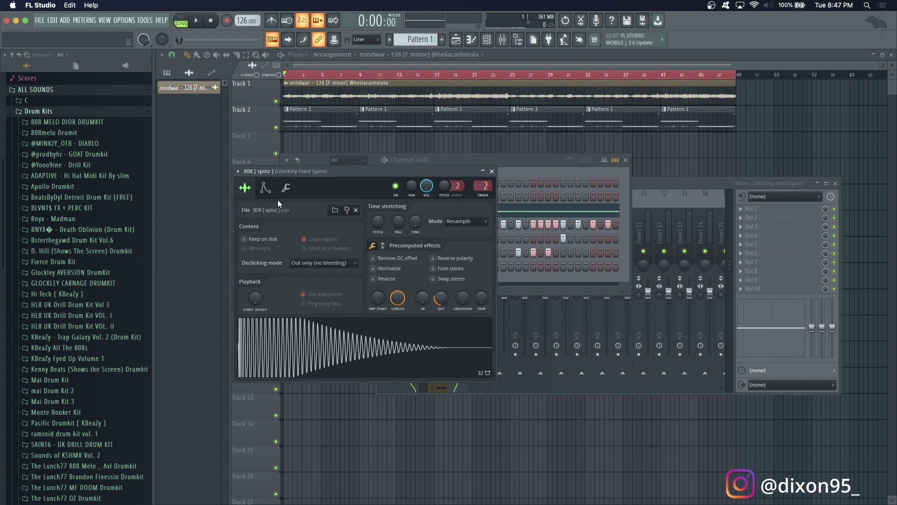
left_click(372, 246)
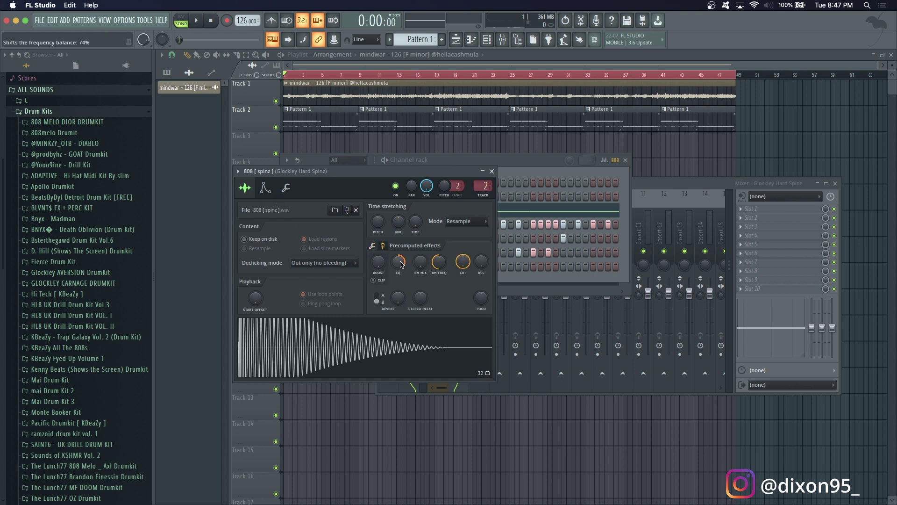
key("space")
scroll(400, 265, "down", 1)
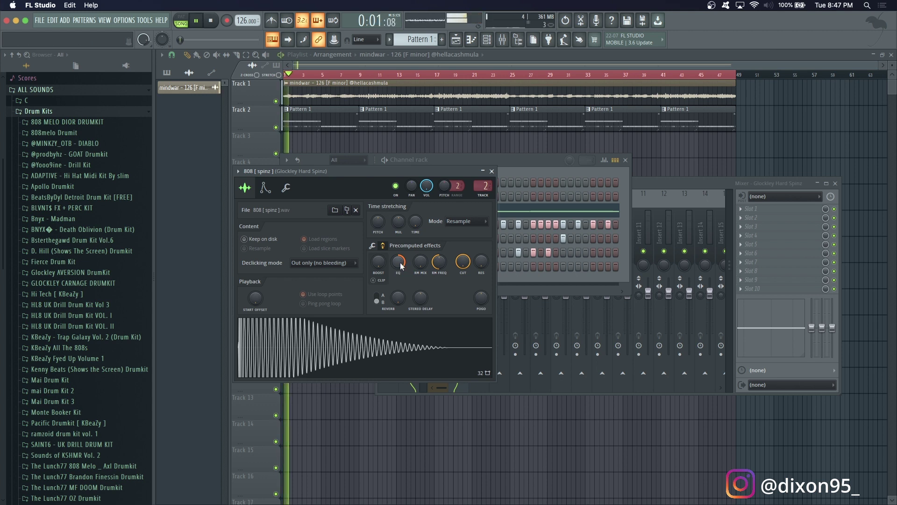
key("space")
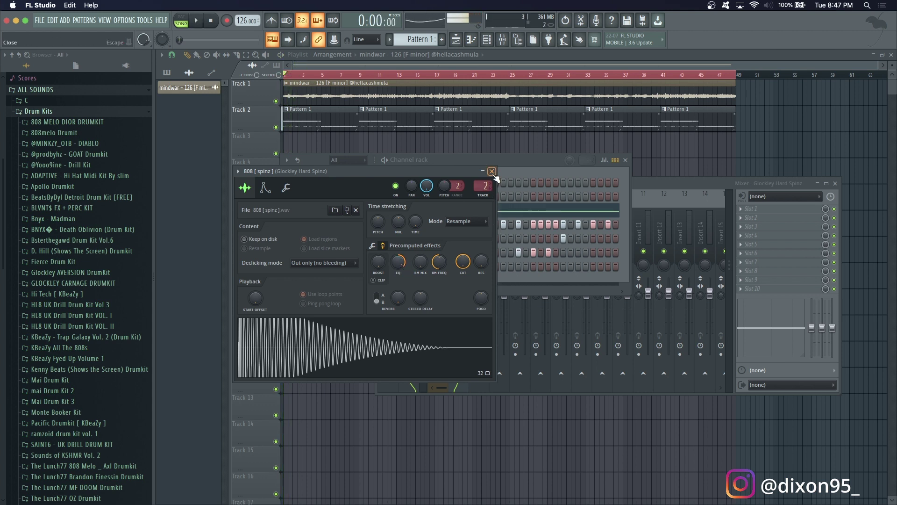
left_click(492, 172)
Open the Glockley Hit 1 sample settings and play the beat with its quick fade out at 0%.
left_click(348, 223)
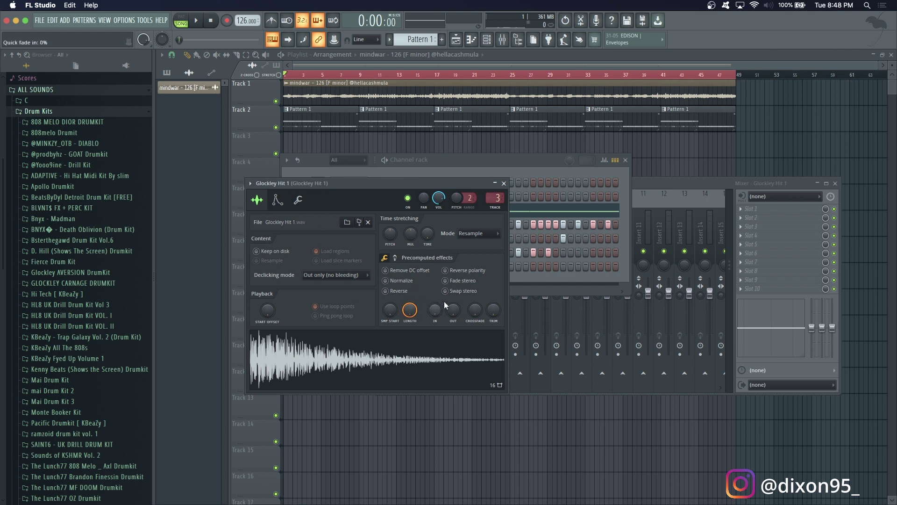
left_click(277, 200)
left_click(263, 202)
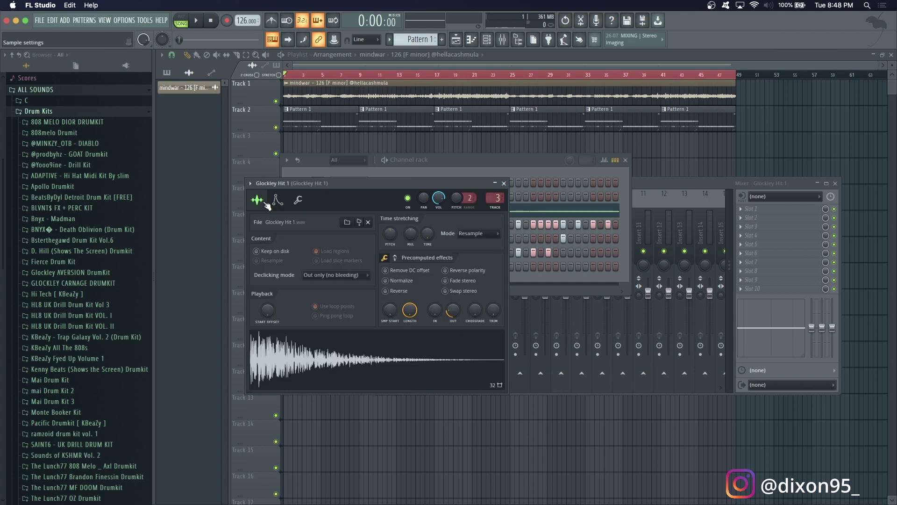
left_click_drag(453, 310, 453, 332)
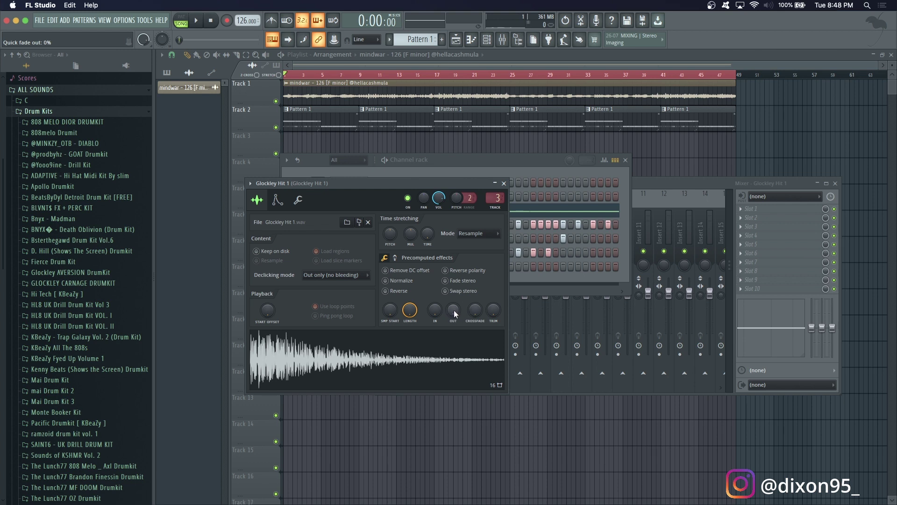
key("space")
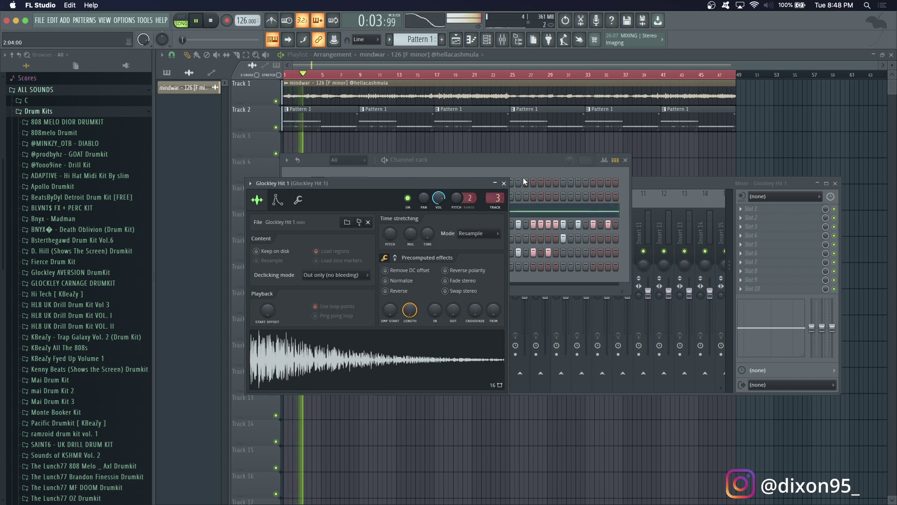
key("space")
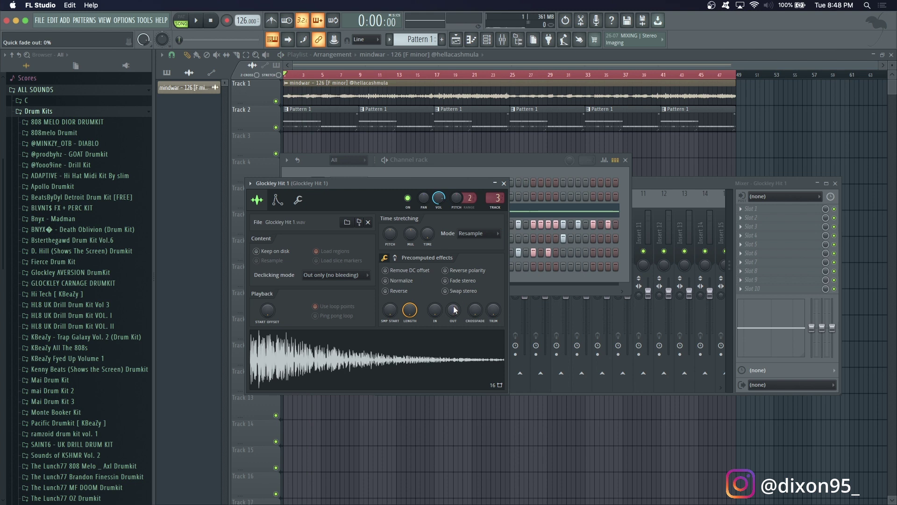
Set the quick fade out of Glockley Hit 1 to about 18% while the beat plays.
key("space")
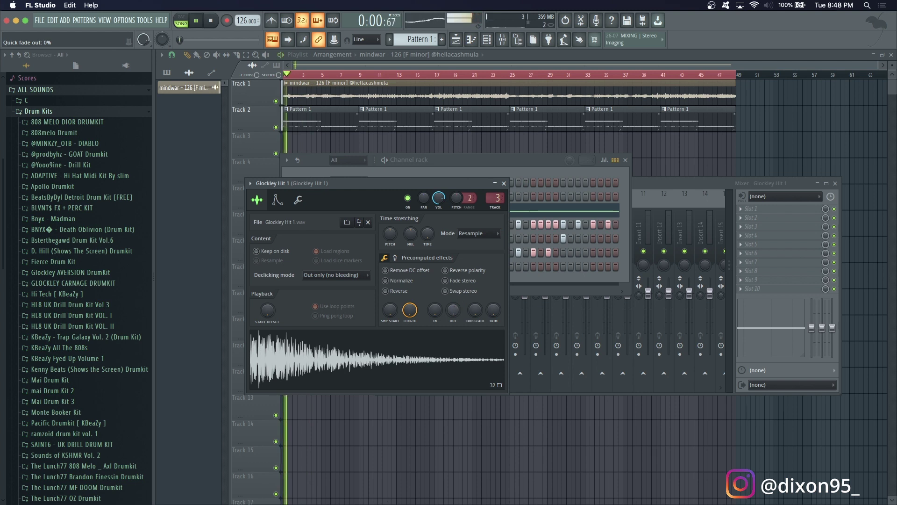
left_click_drag(456, 311, 455, 308)
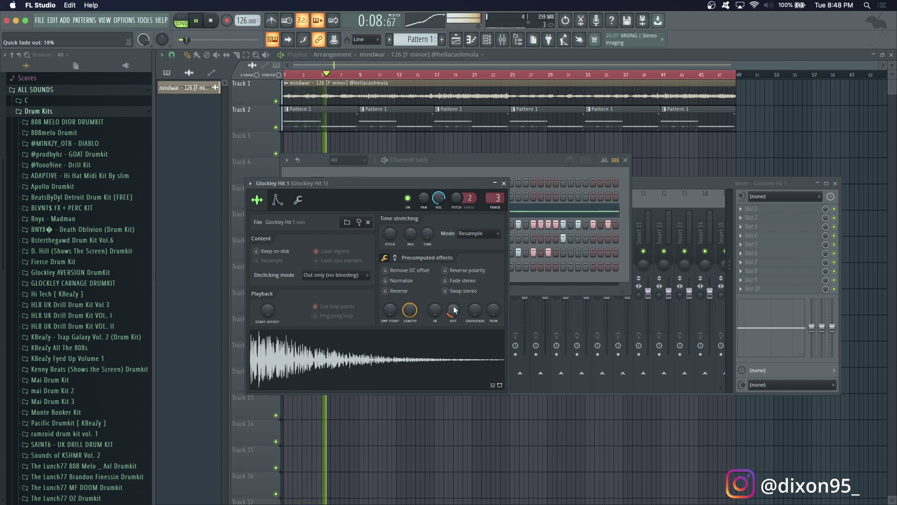
left_click(277, 200)
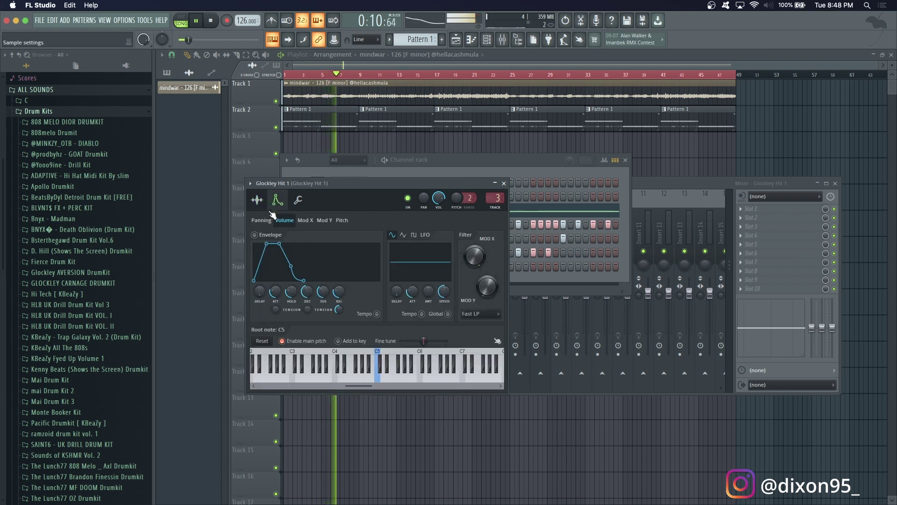
left_click(256, 200)
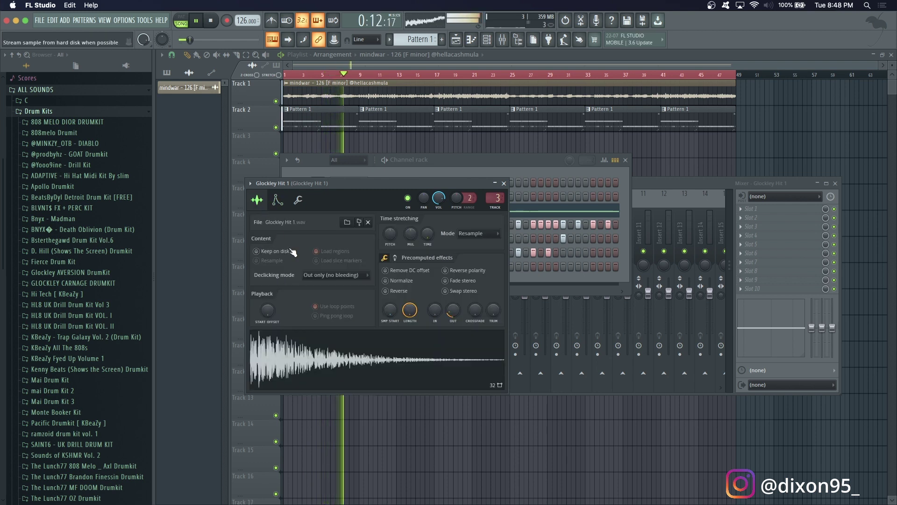
Check the volume envelope and sample settings of Glockley Hit 1 while the beat plays, and close them.
left_click(277, 200)
key("space")
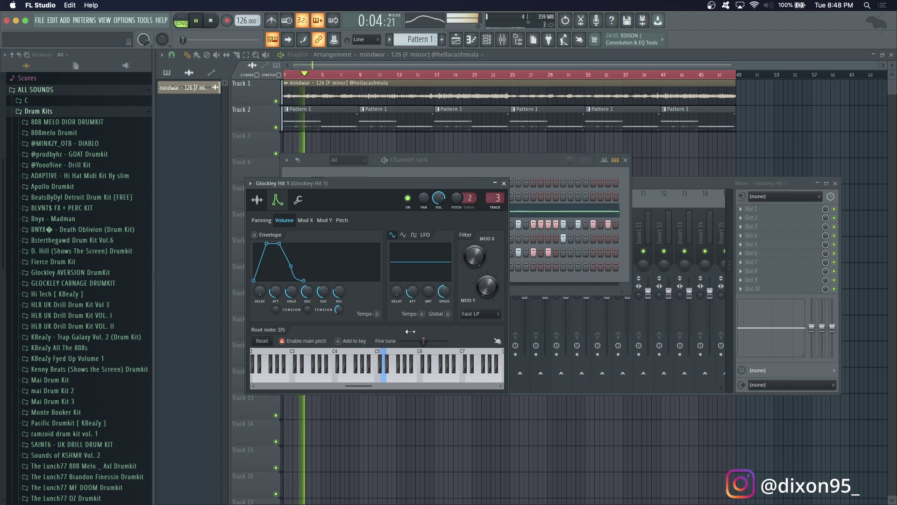
left_click(258, 201)
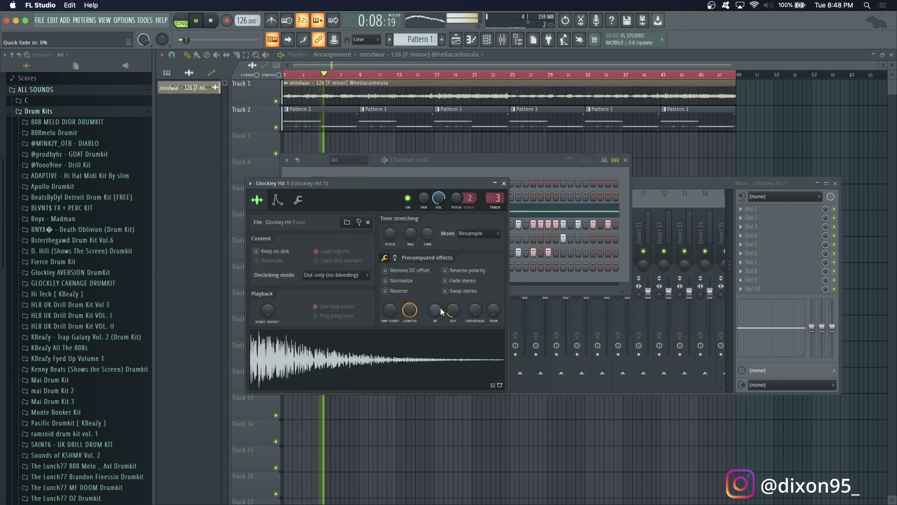
left_click(504, 183)
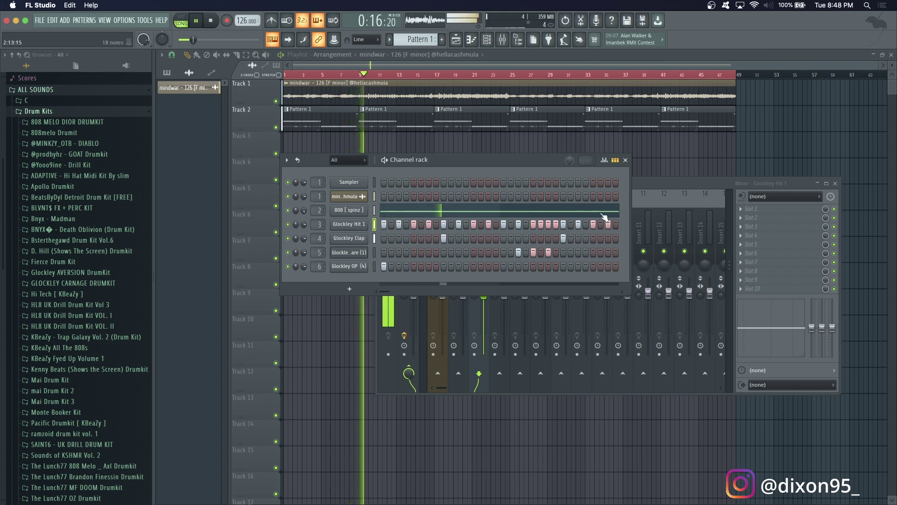
Add Fruity Reeverb 2 to the Glockley Hit 1 mixer track and raise its wet level to the maximum.
key("space")
left_click(641, 184)
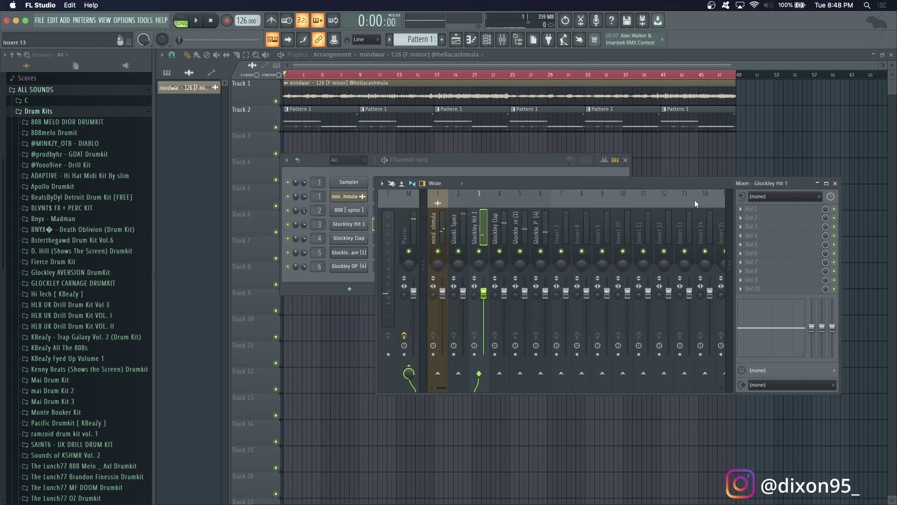
left_click(744, 207)
left_click(620, 106)
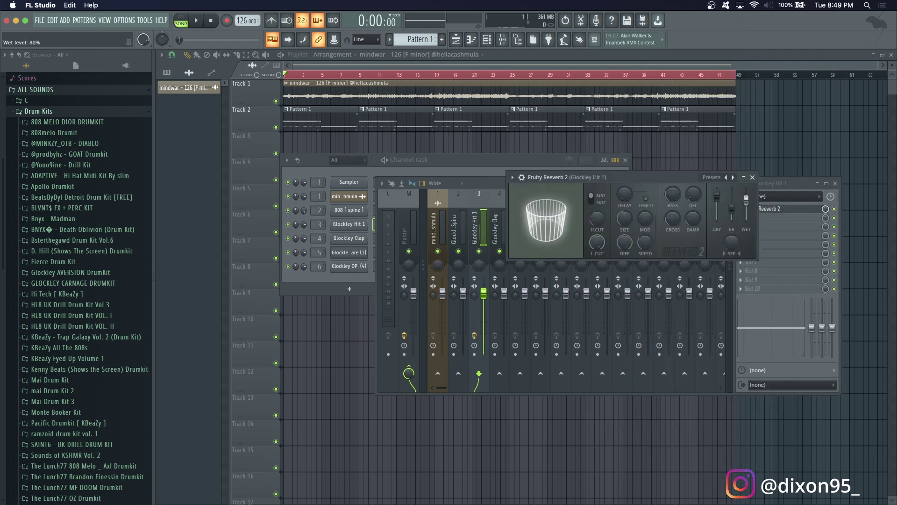
left_click_drag(746, 200, 717, 212)
key("space")
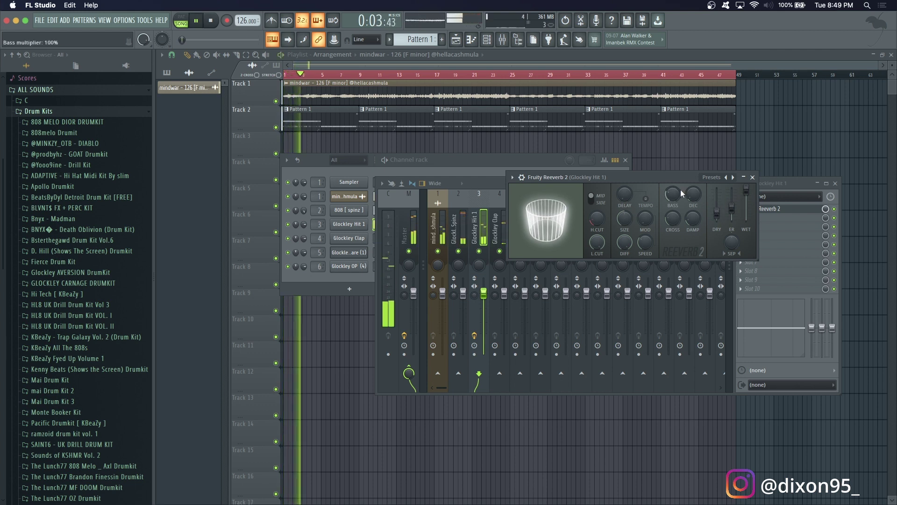
Reopen Fruity Reeverb 2 on the Glockley Hit 1 track and adjust its decay slightly.
left_click(825, 210)
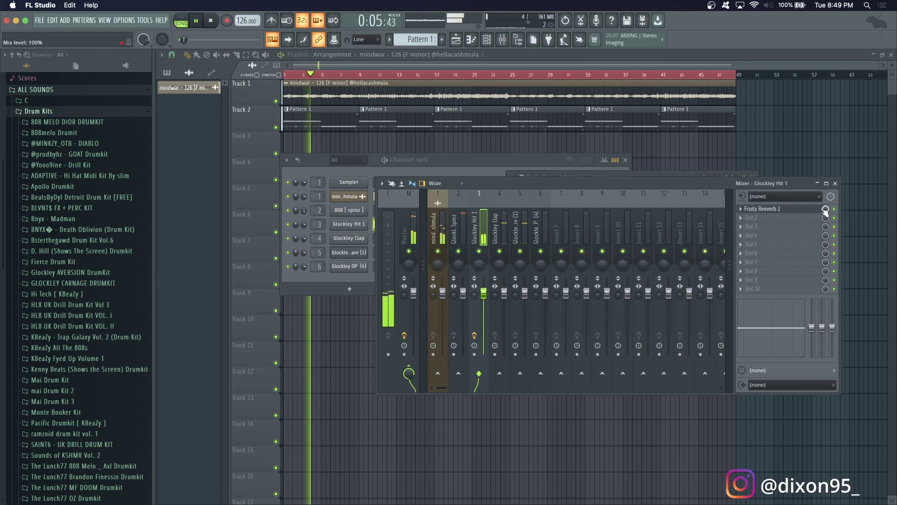
left_click(790, 211)
left_click_drag(692, 196, 692, 199)
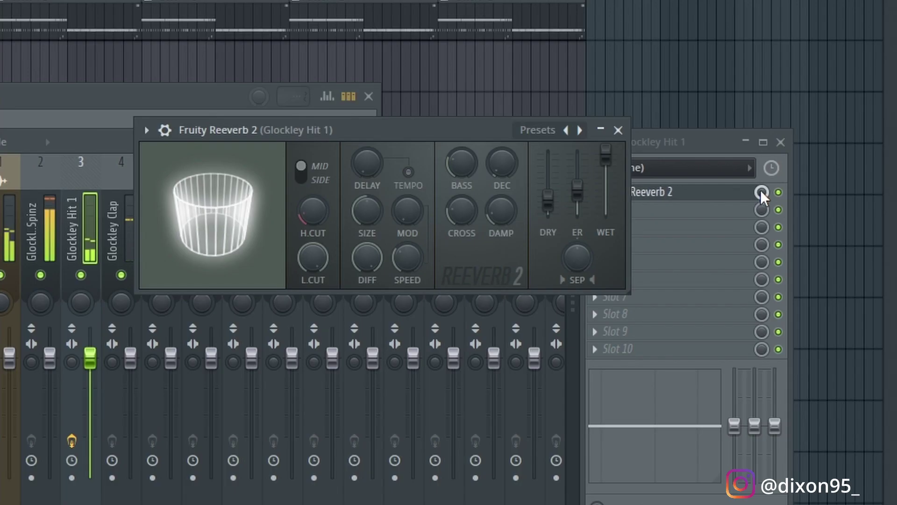
Lower the Fruity Reeverb 2 mix level on the Glockley Hit 1 track to about 13% while auditioning the beat.
left_click(761, 193)
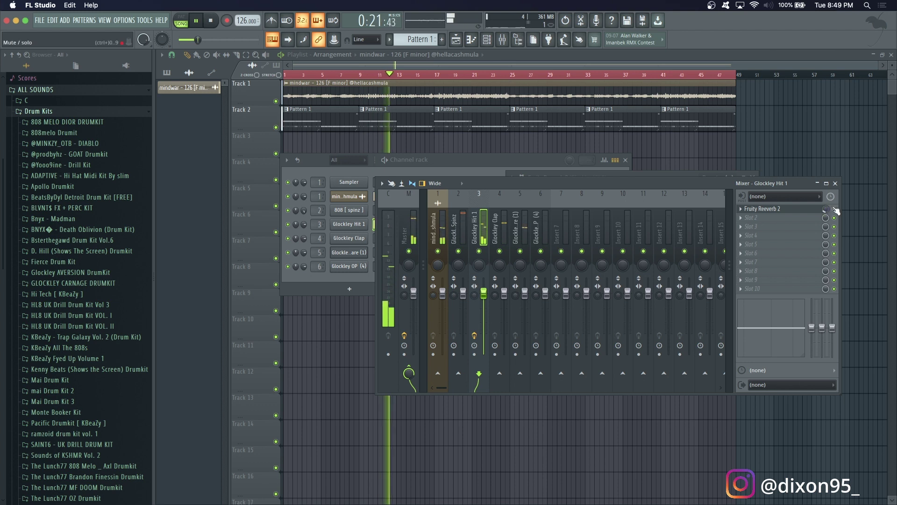
left_click_drag(827, 208, 828, 209)
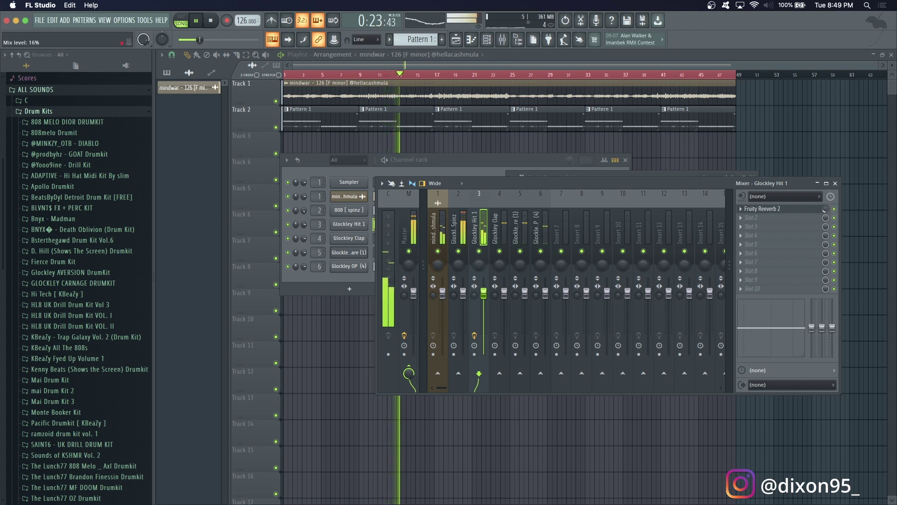
key("space")
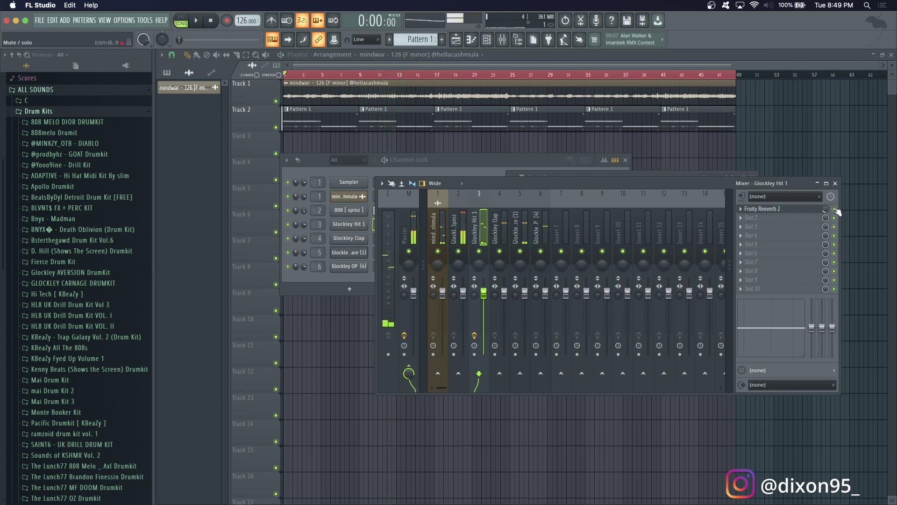
key("space")
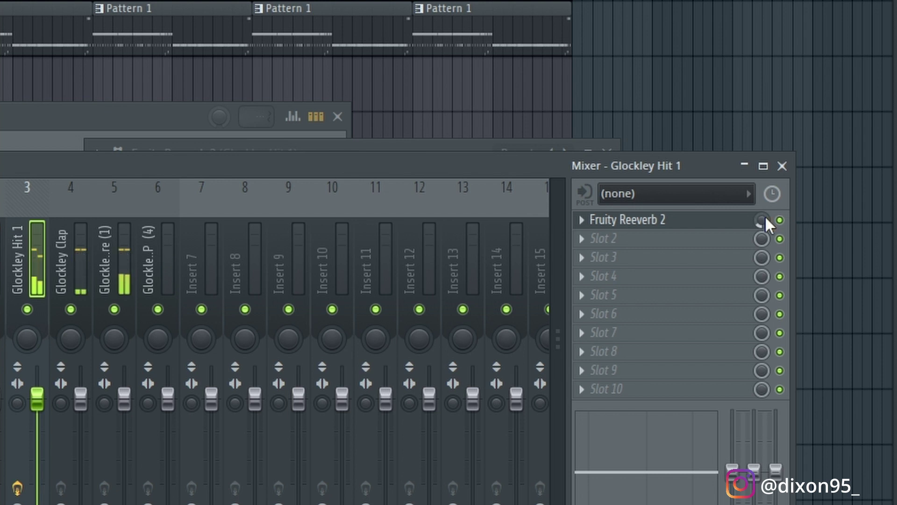
key("space")
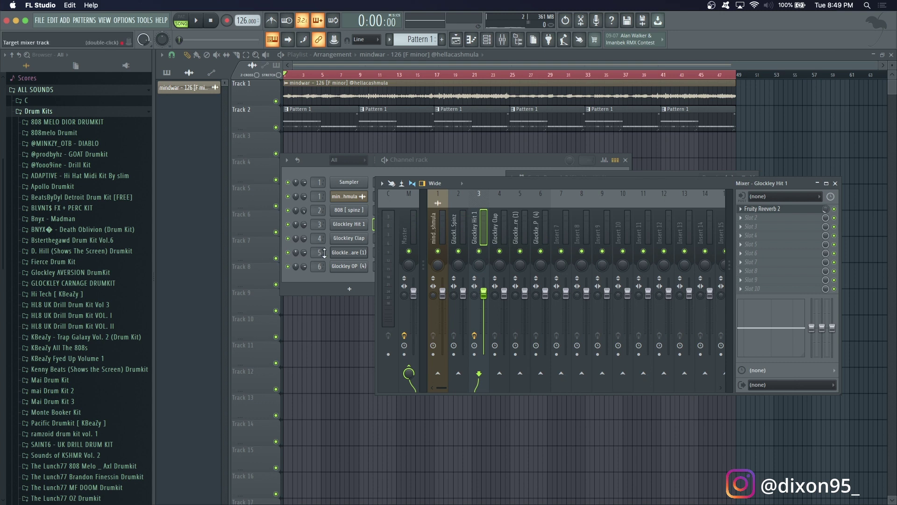
left_click(469, 170)
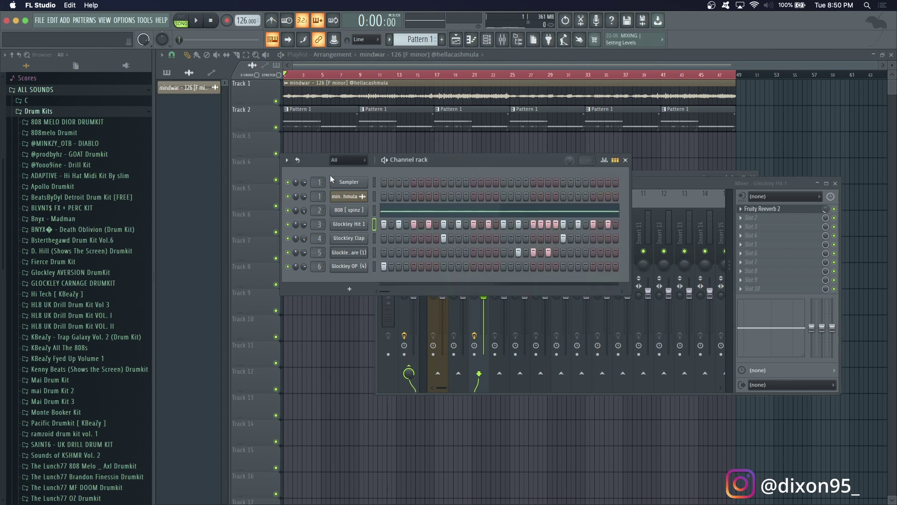
key("space")
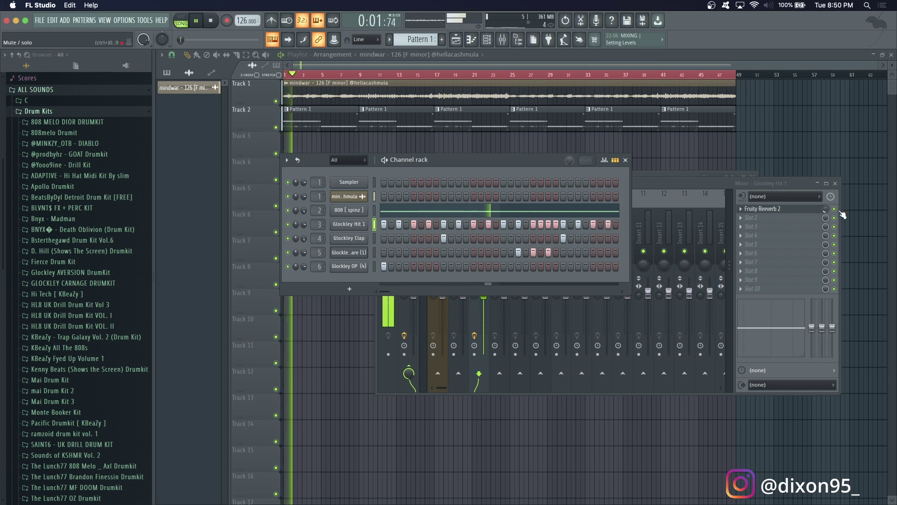
left_click(825, 210)
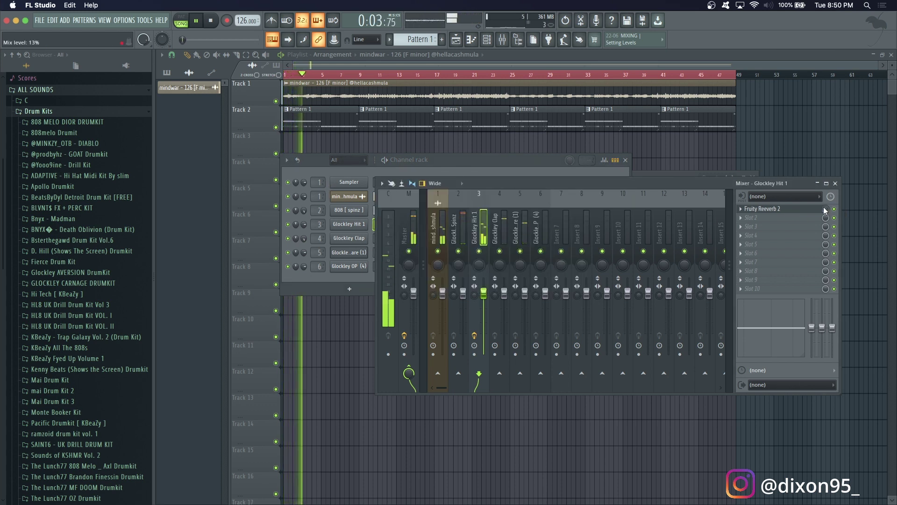
Set the Glockley Clap channel volume to about 99% while checking its mixer track during playback.
left_click(297, 239)
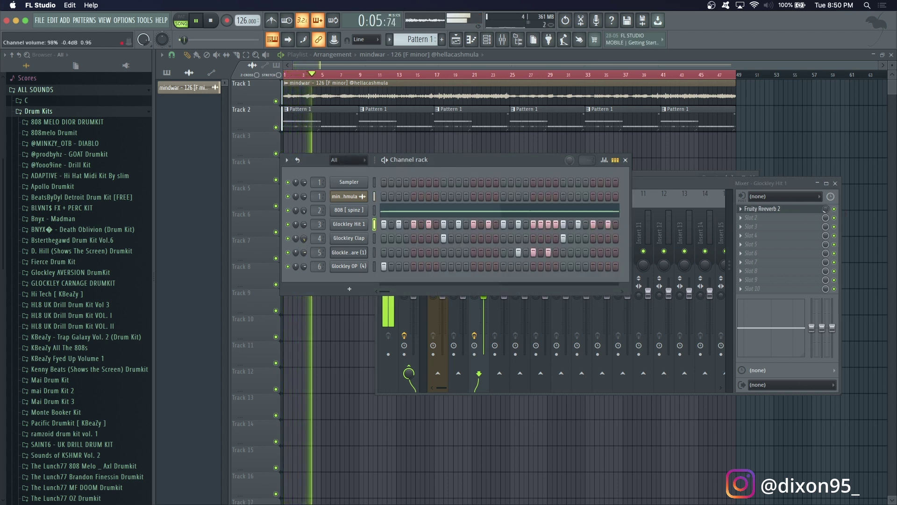
left_click(643, 197)
left_click(503, 240)
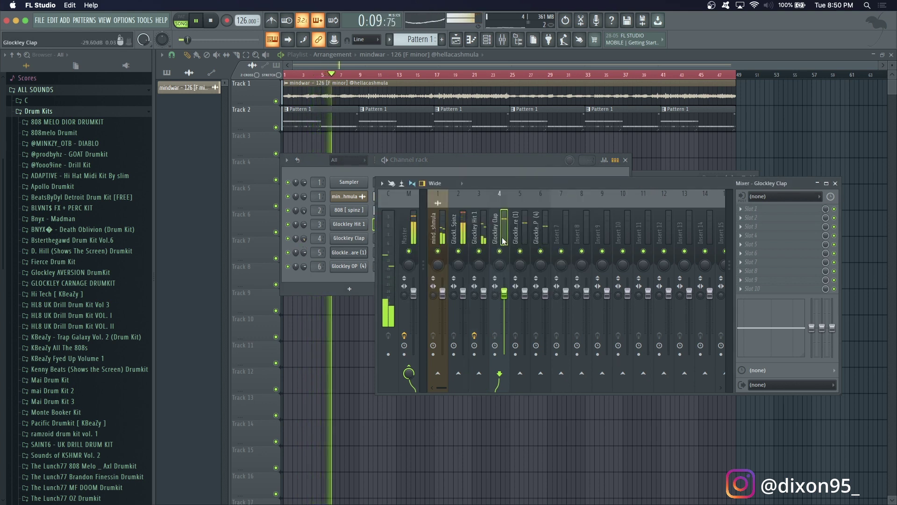
left_click(303, 240)
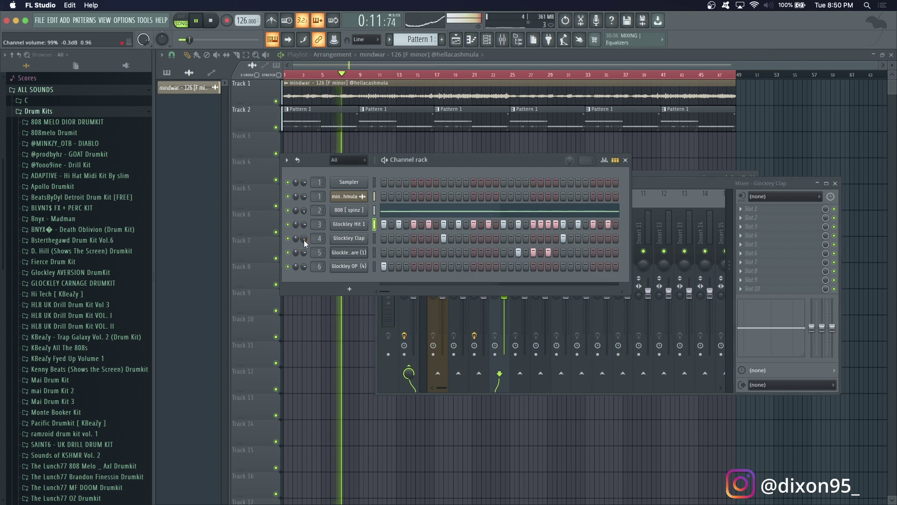
Select the mindwar sample's mixer track and set that sample's channel volume to about 89%.
left_click(666, 182)
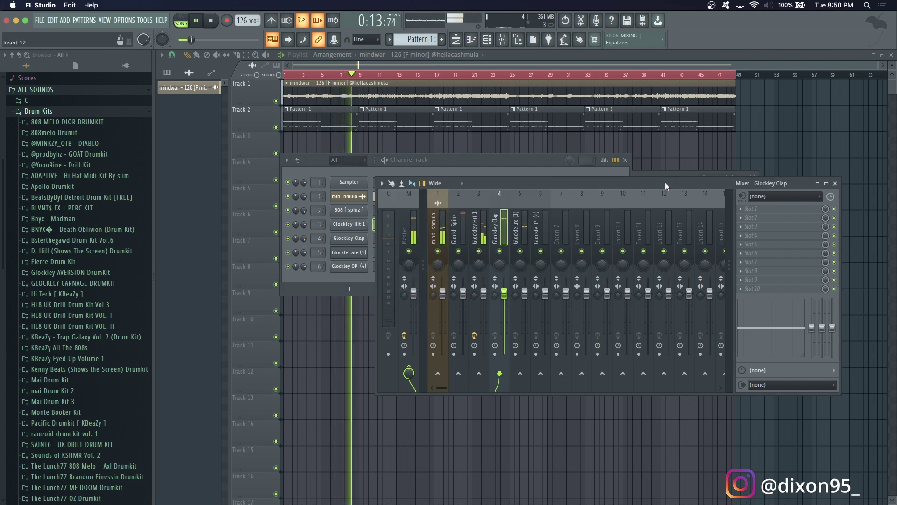
left_click(439, 225)
key("space")
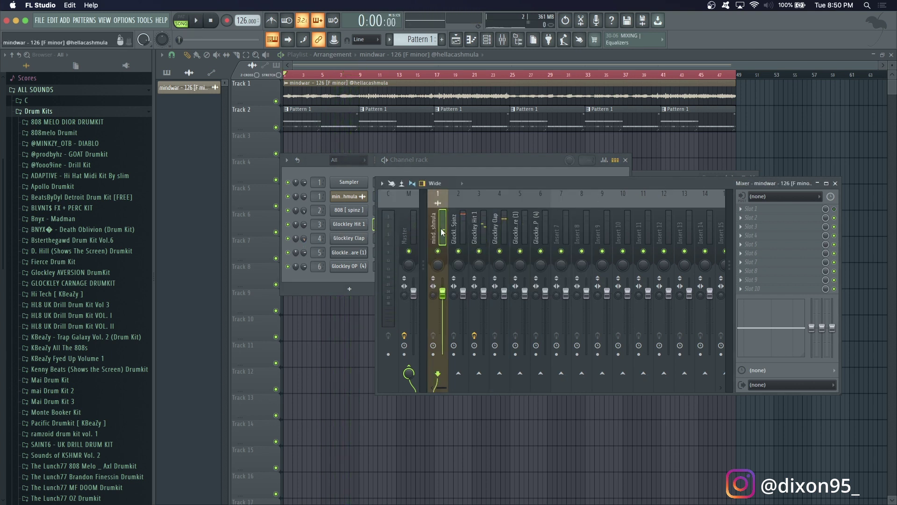
left_click(304, 197)
key("space")
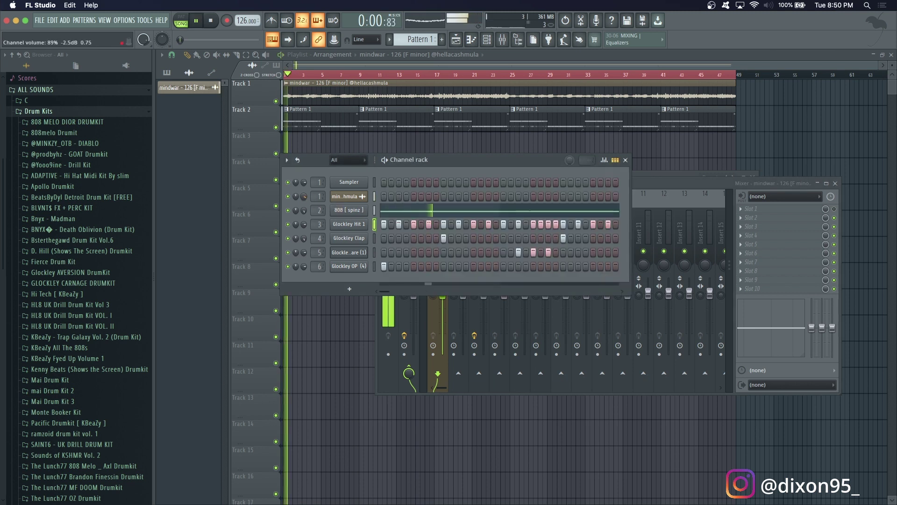
Move the mixer clear of the channel rack while the beat plays, and stop playback.
left_click_drag(658, 180, 720, 241)
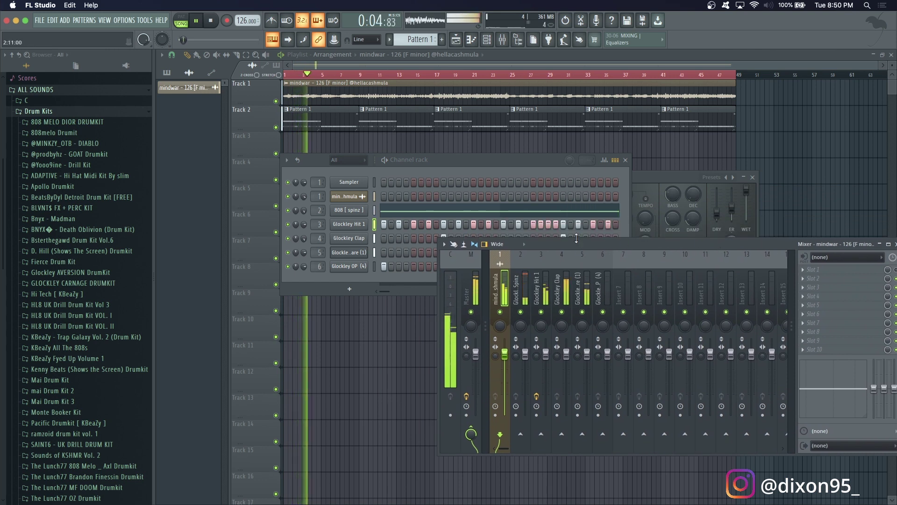
left_click_drag(576, 238, 576, 262)
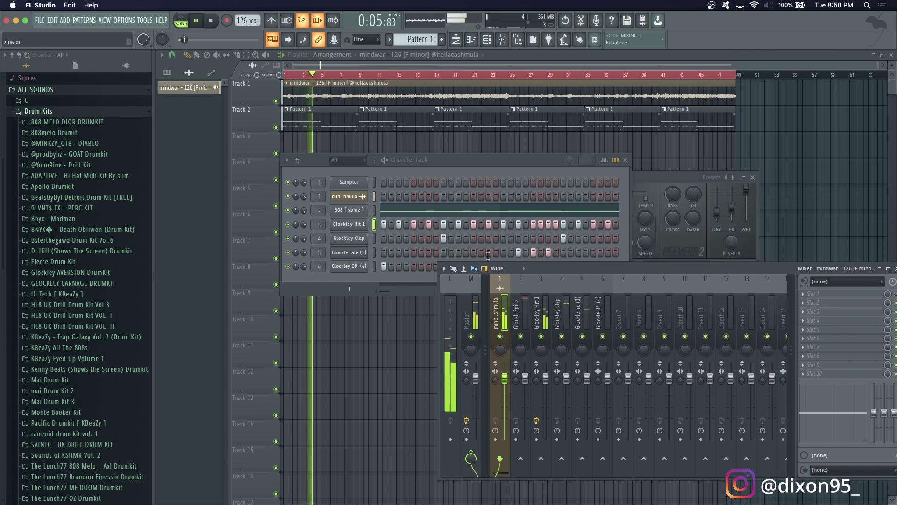
left_click(299, 195)
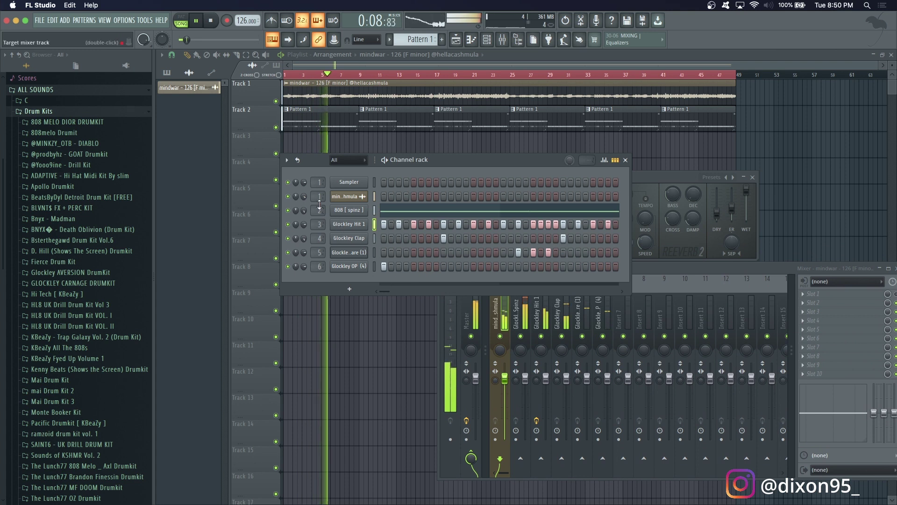
key("space")
Bring the mixer fully into view and add Fruity Parametric EQ 2 to slot 1 of the mindwar track.
left_click(819, 294)
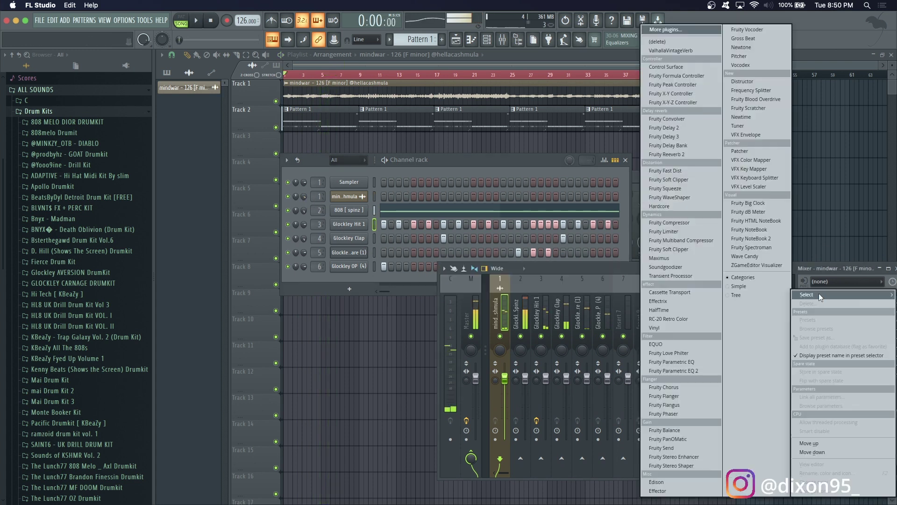
left_click(825, 268)
left_click_drag(824, 268, 772, 268)
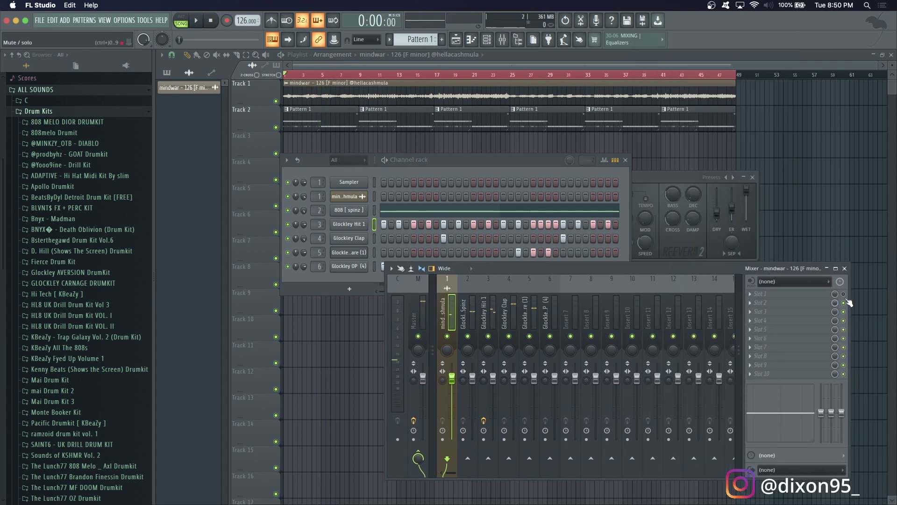
left_click(787, 294)
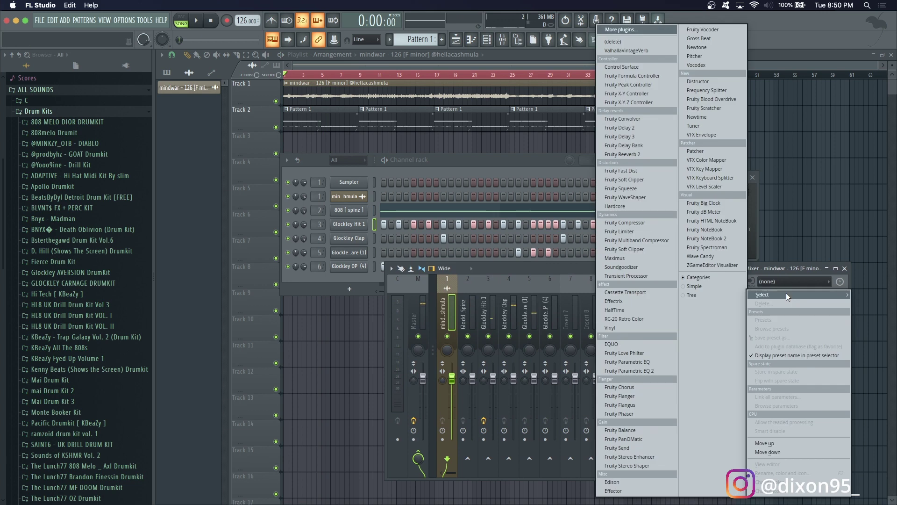
left_click(645, 372)
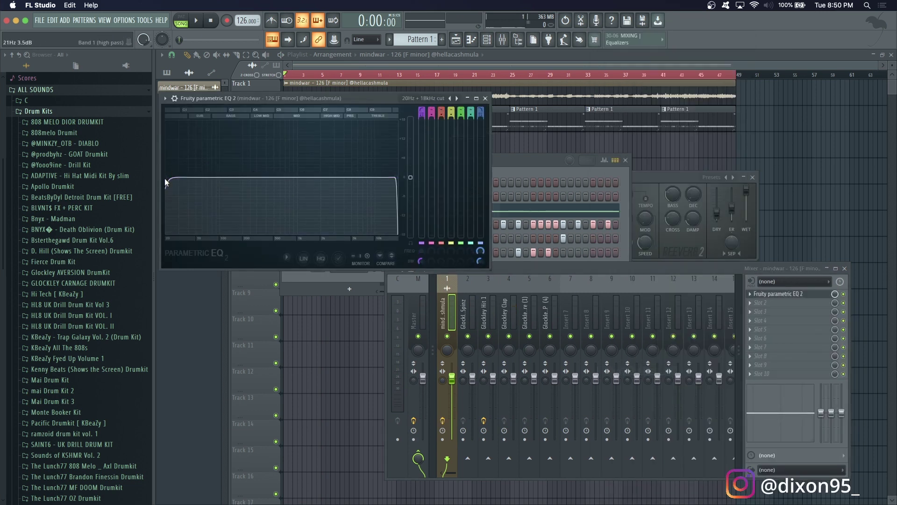
Raise the mindwar EQ's band 1 high-pass cutoff to about 196 Hz while auditioning, and close the EQ.
key("space")
left_click_drag(170, 177, 239, 181)
key("space")
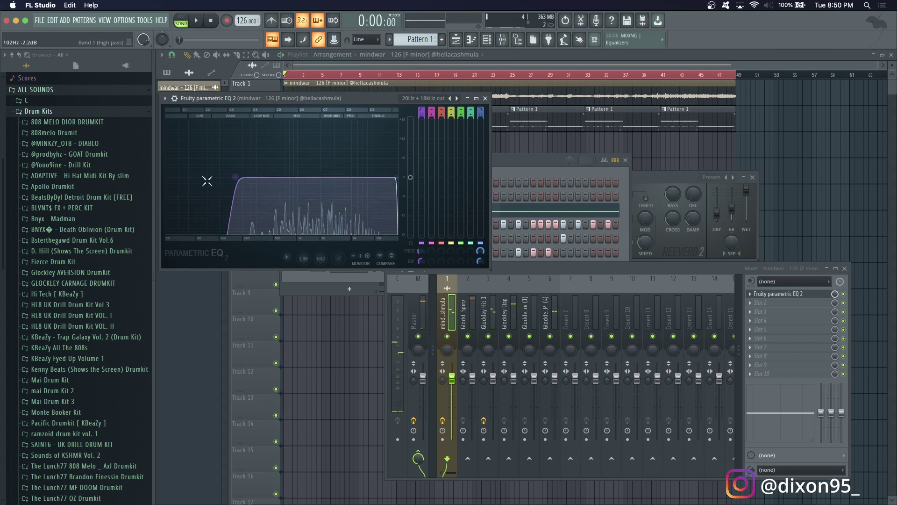
key("space")
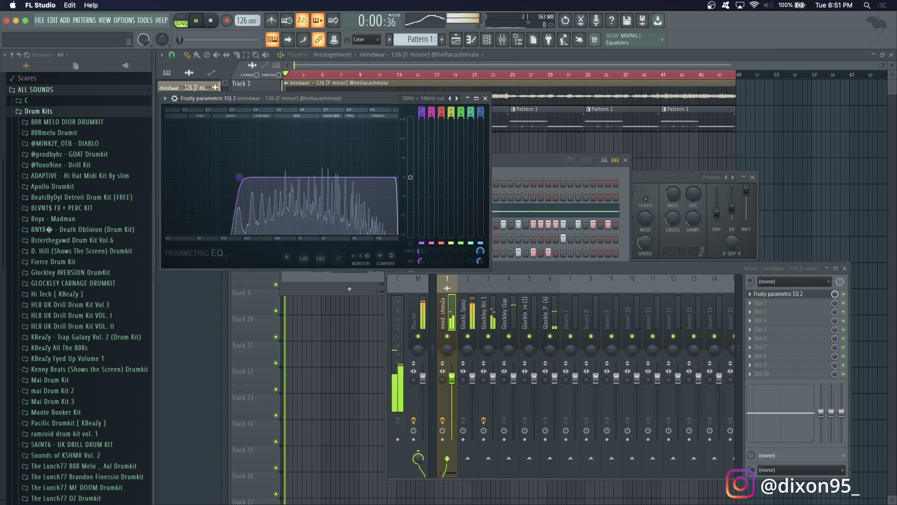
left_click_drag(239, 177, 241, 177)
key("space")
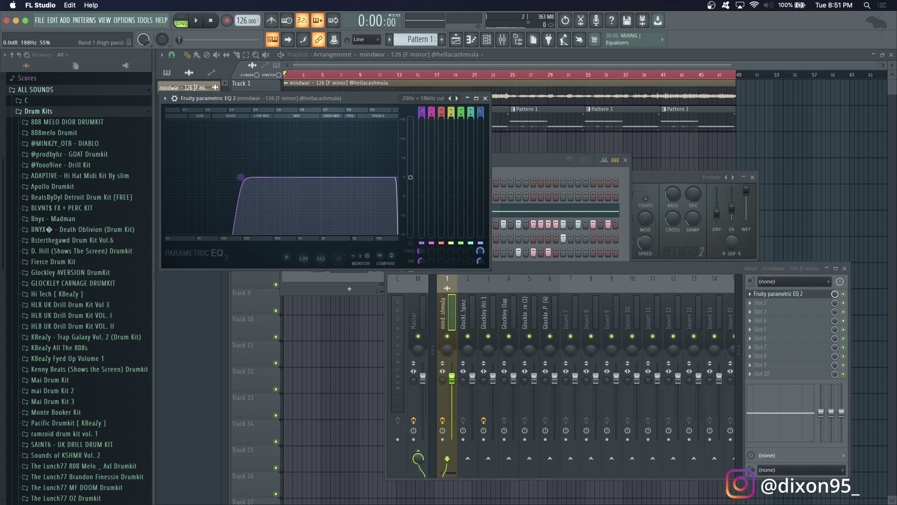
key("space")
left_click_drag(241, 177, 243, 177)
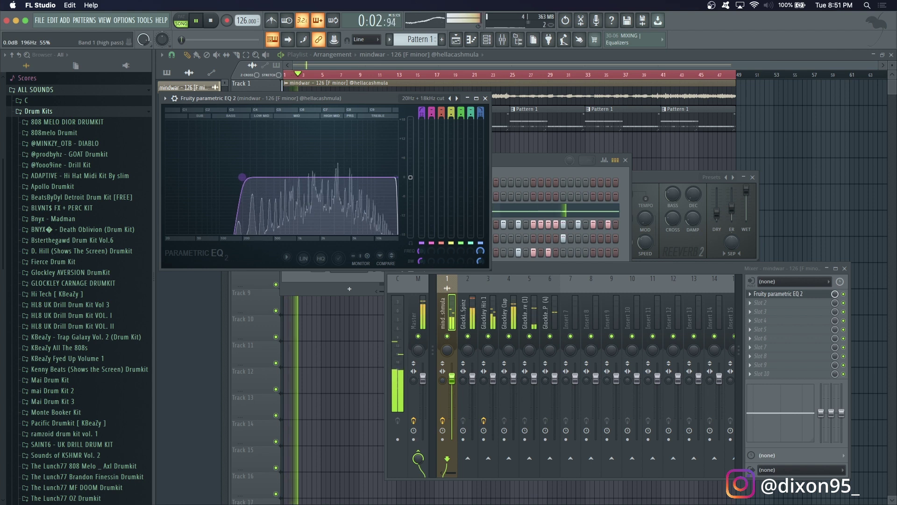
left_click_drag(243, 177, 241, 177)
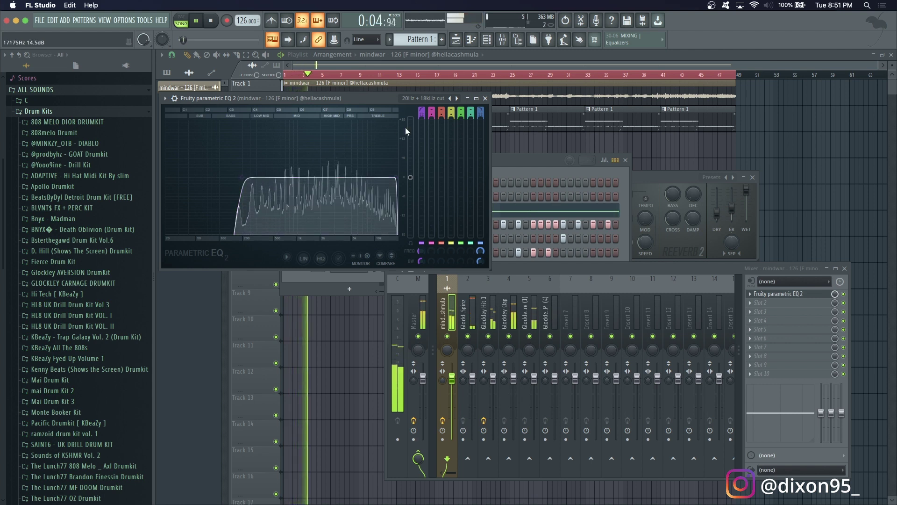
left_click(484, 98)
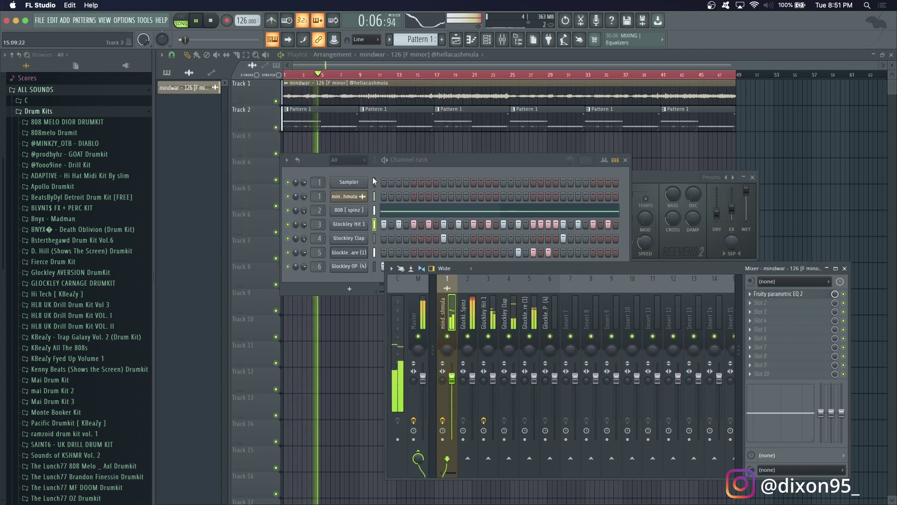
Select the 808 [ spinz ] channel, stop playback, and select the Glockley Clap channel.
left_click(374, 210)
key("space")
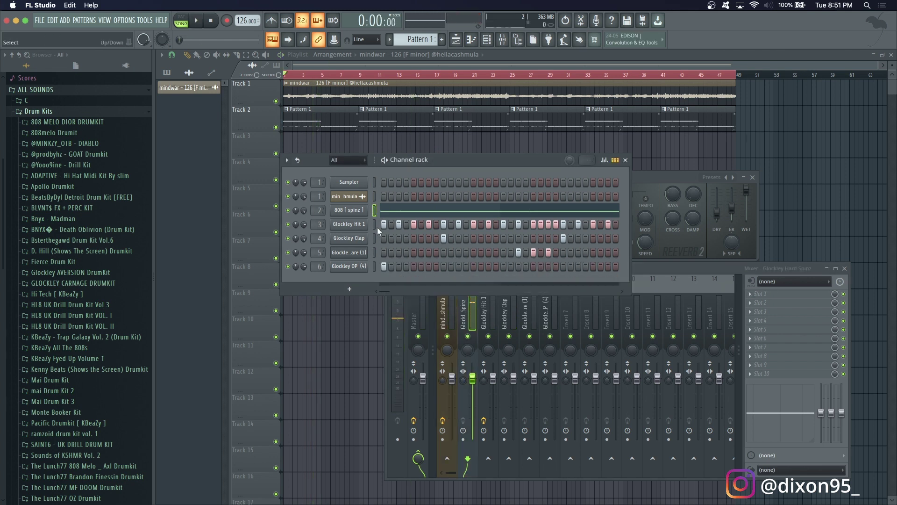
left_click(374, 238)
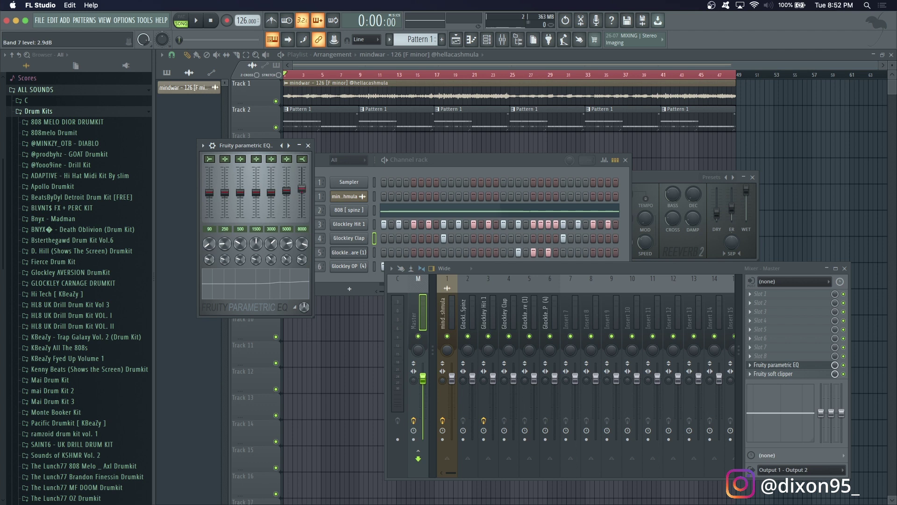
Play the beat and adjust the level of band 7 (8000 Hz) in the Master's Fruity Parametric EQ by ear.
key("space")
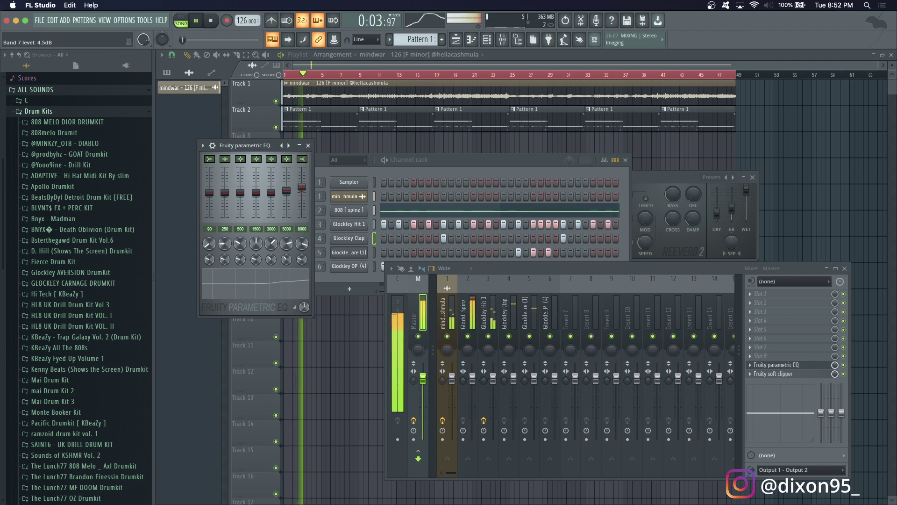
left_click_drag(302, 187, 304, 191)
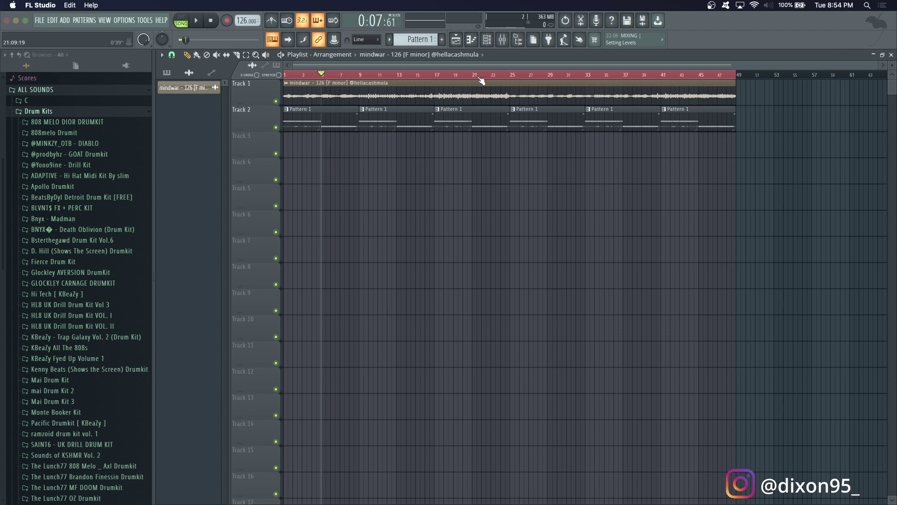
Look through the 808 [ spinz ] channel's envelope, sample and precomputed effects settings, and close the channel window.
left_click(493, 42)
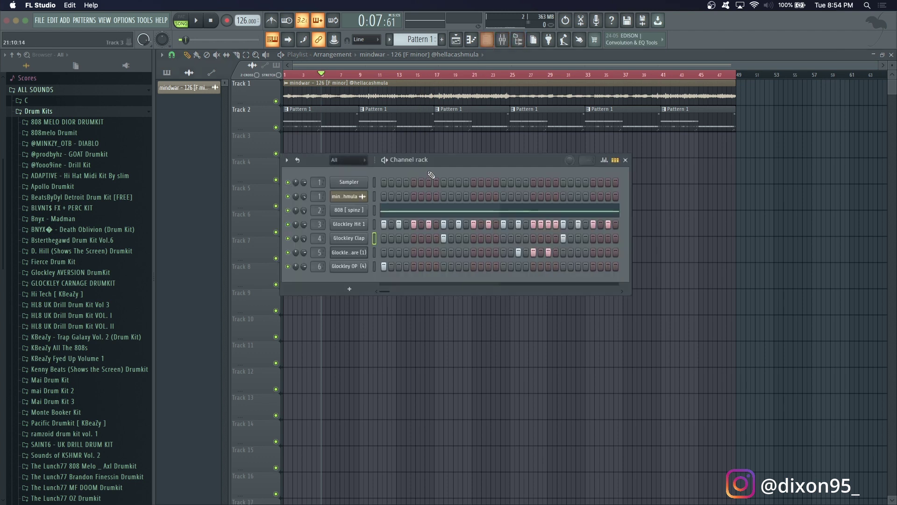
left_click(351, 211)
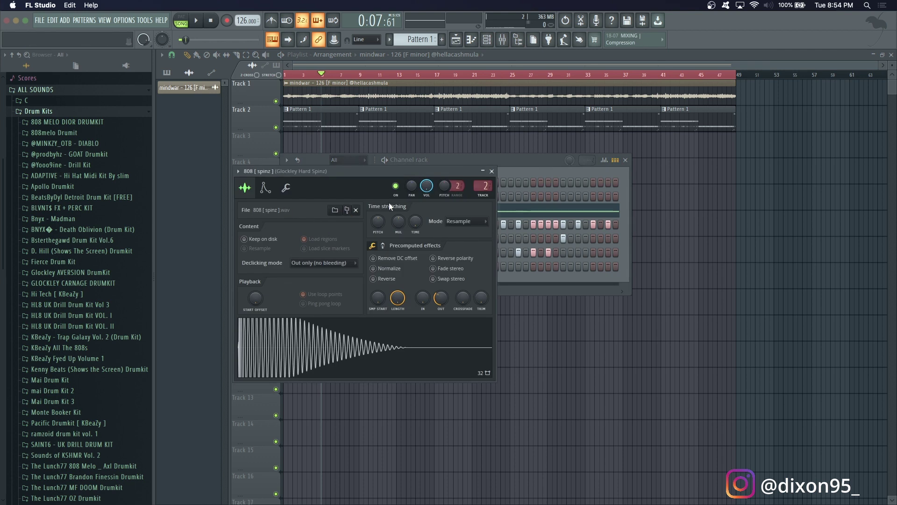
left_click(272, 188)
left_click(247, 189)
left_click(383, 247)
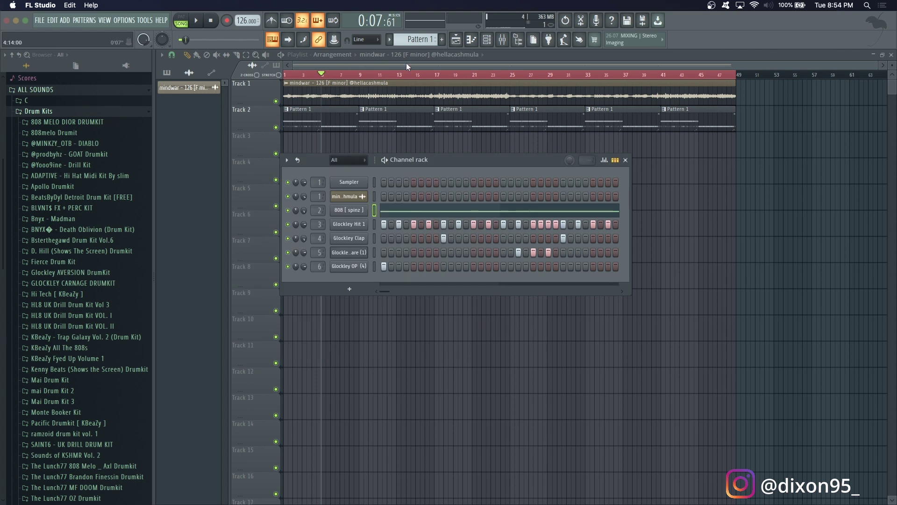
left_click(411, 63)
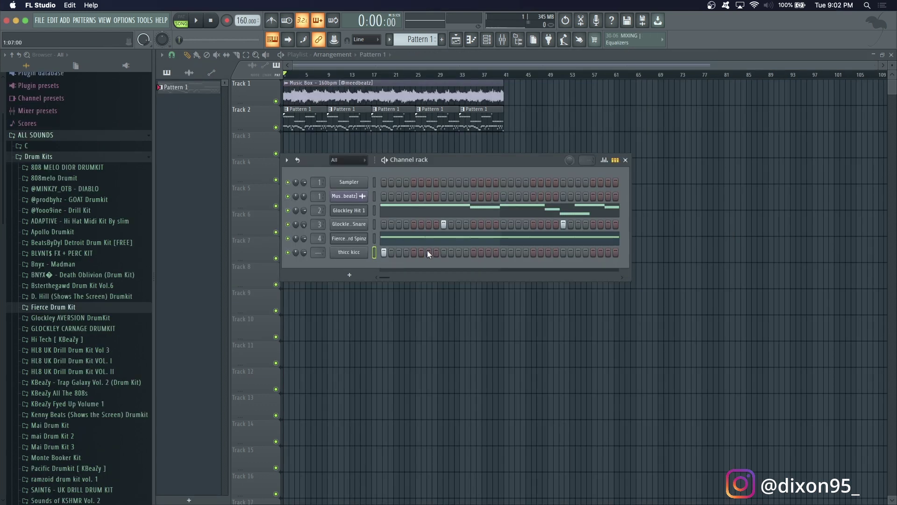
Place thicc kicc hits on steps 7, 13, 21 and 27 while the beat plays.
key("space")
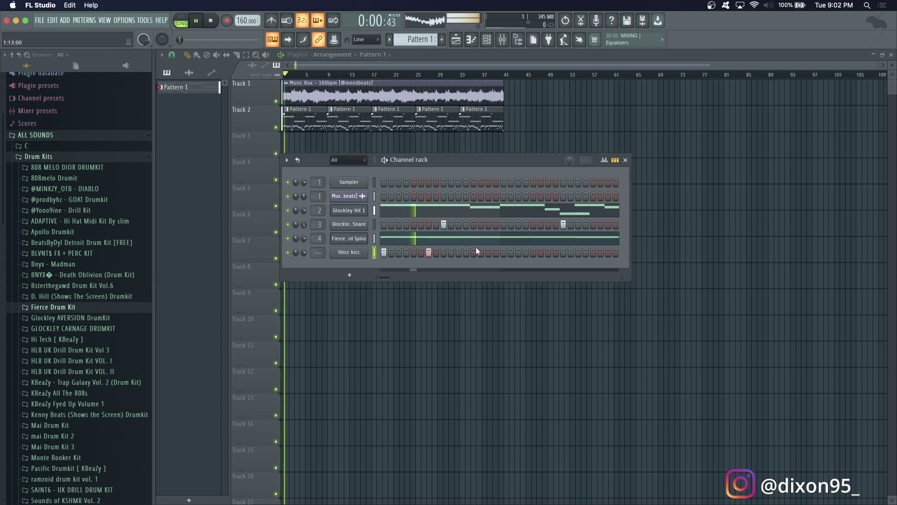
left_click(473, 252)
left_click(540, 252)
left_click(541, 252)
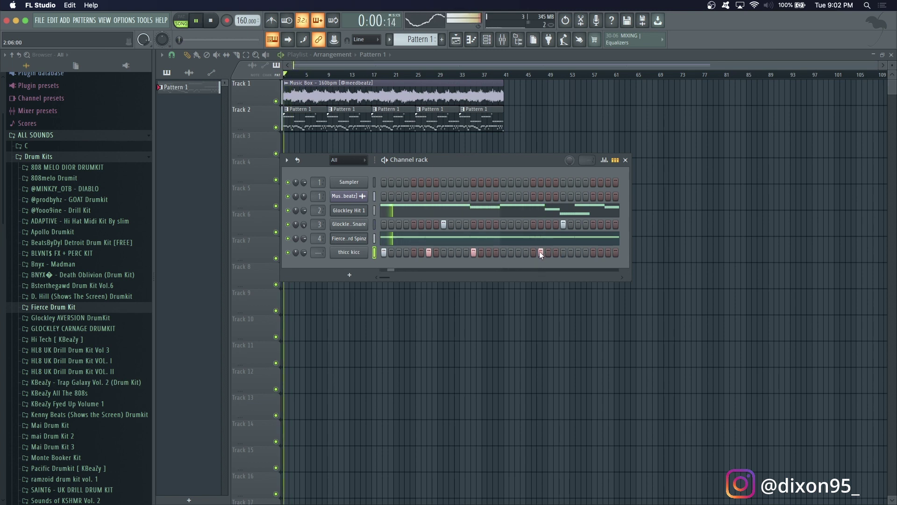
left_click(534, 252)
left_click(579, 252)
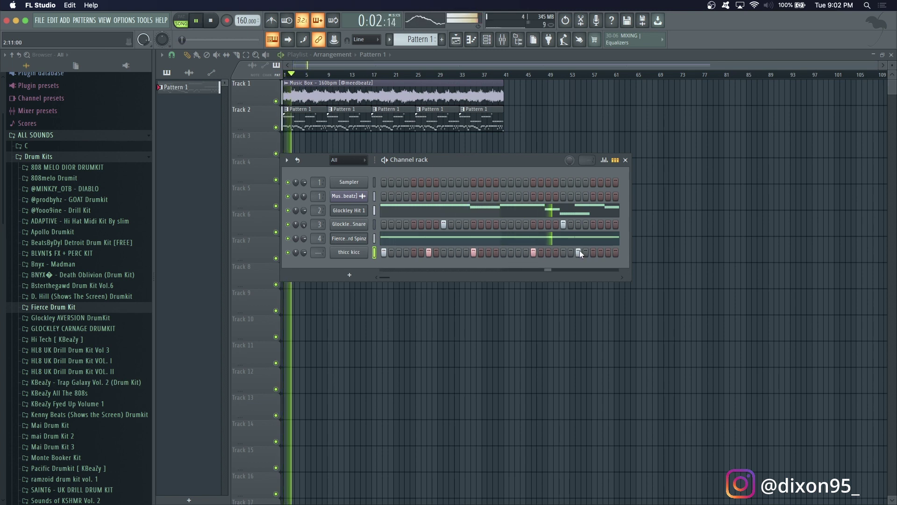
Open the thicc kicc channel's piano roll and audition the kick pattern from the start.
right_click(343, 253)
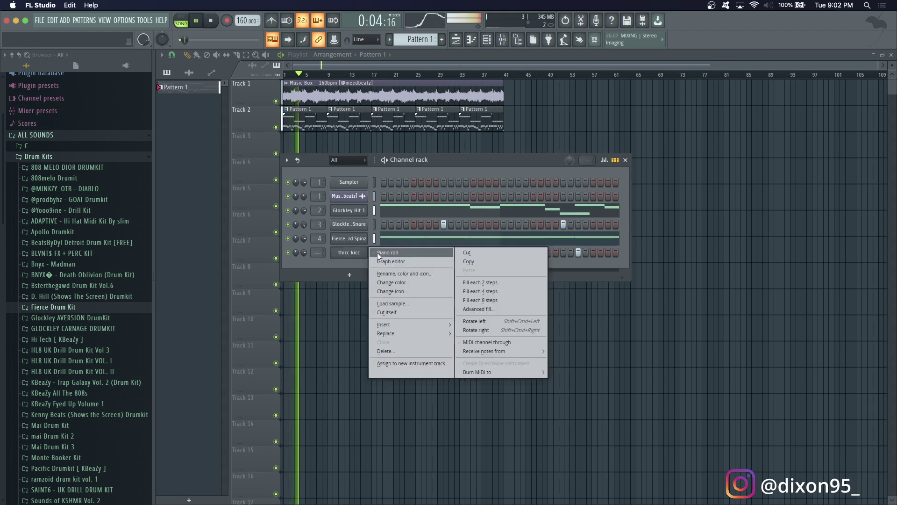
left_click(377, 248)
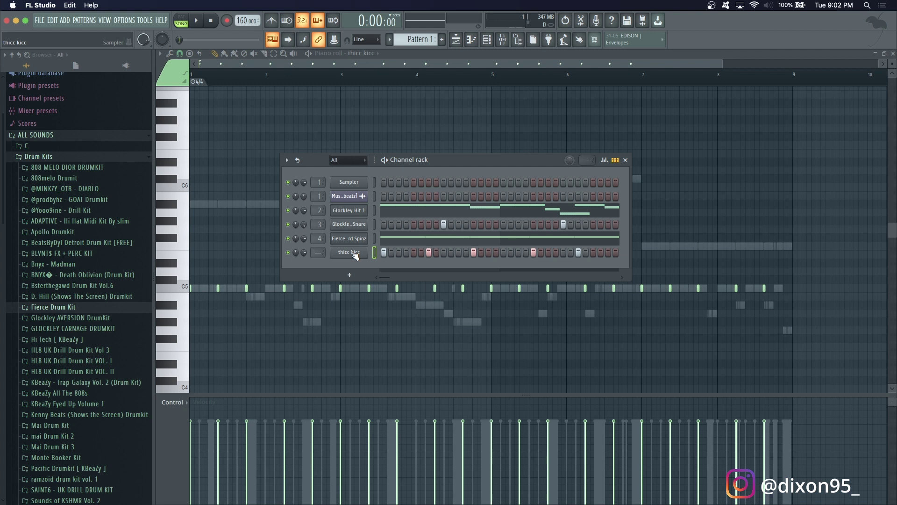
key("space")
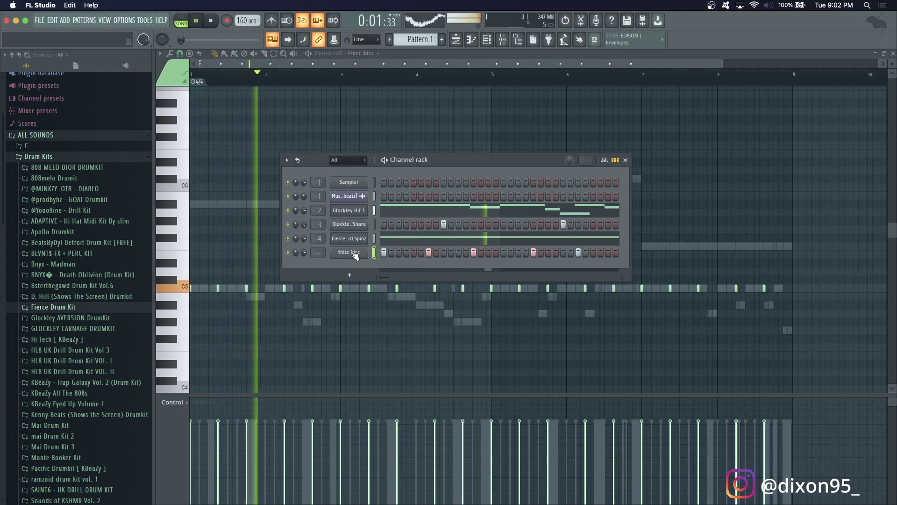
key("space")
Open the Fierce Hard Spinz channel and examine its envelope and both sets of precomputed effects.
left_click(349, 239)
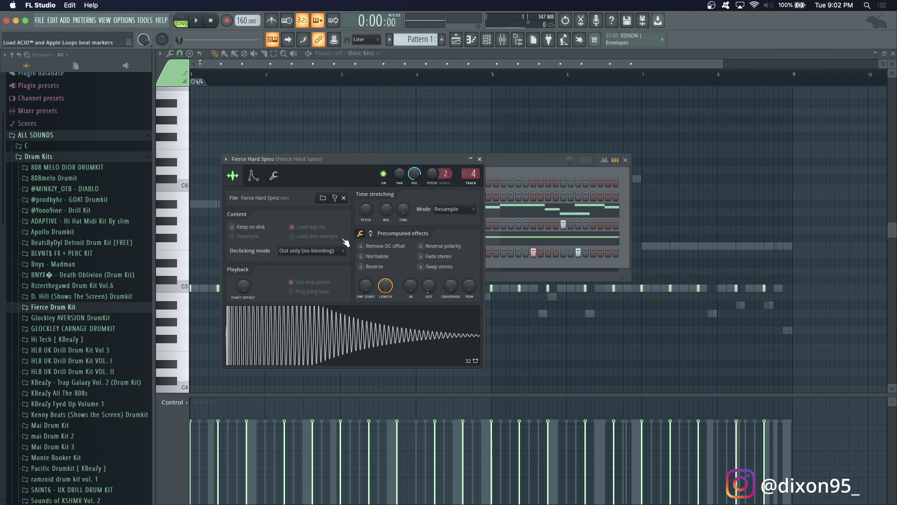
left_click(252, 180)
left_click(233, 175)
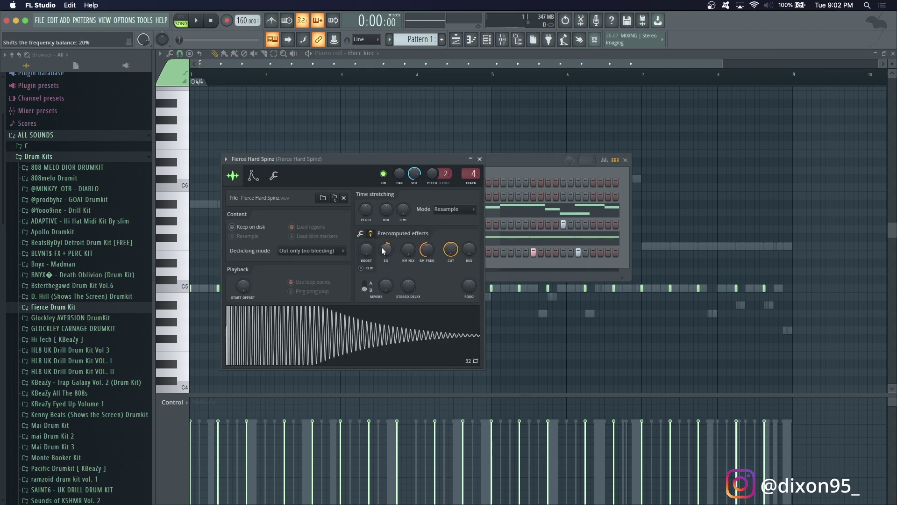
left_click(361, 233)
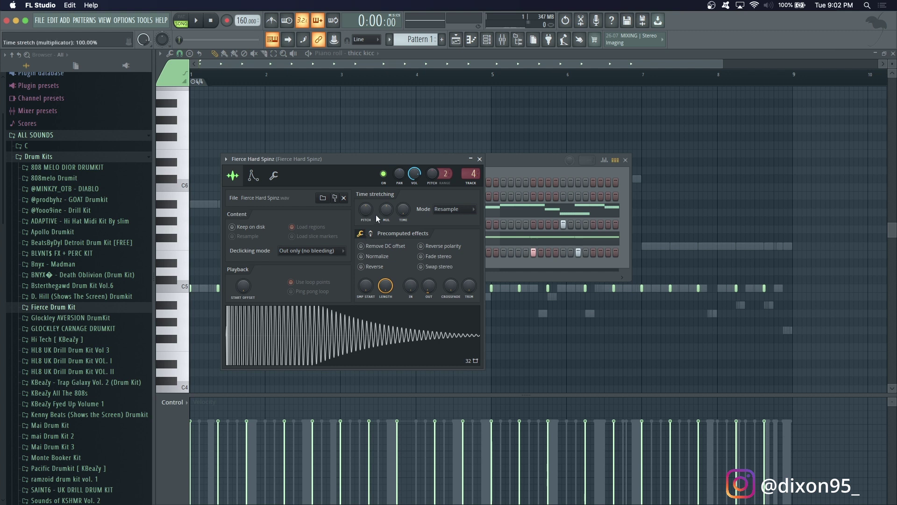
left_click(371, 233)
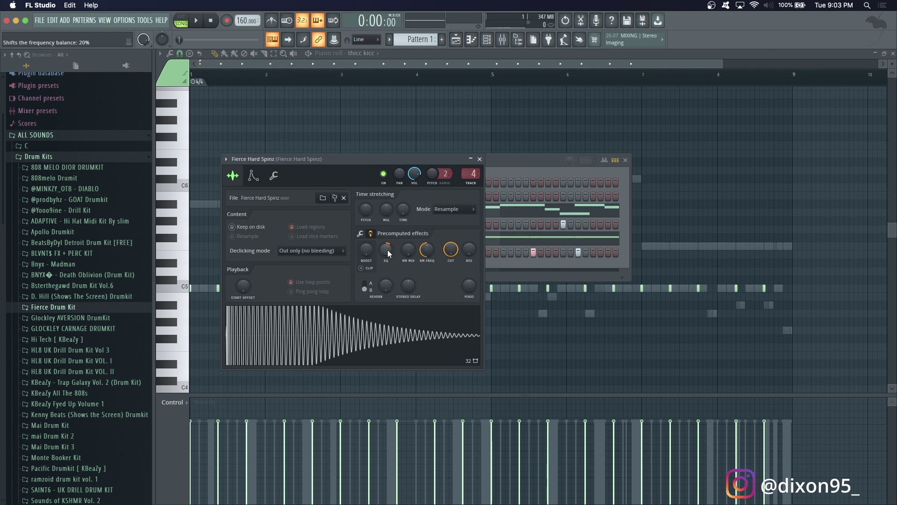
left_click(360, 233)
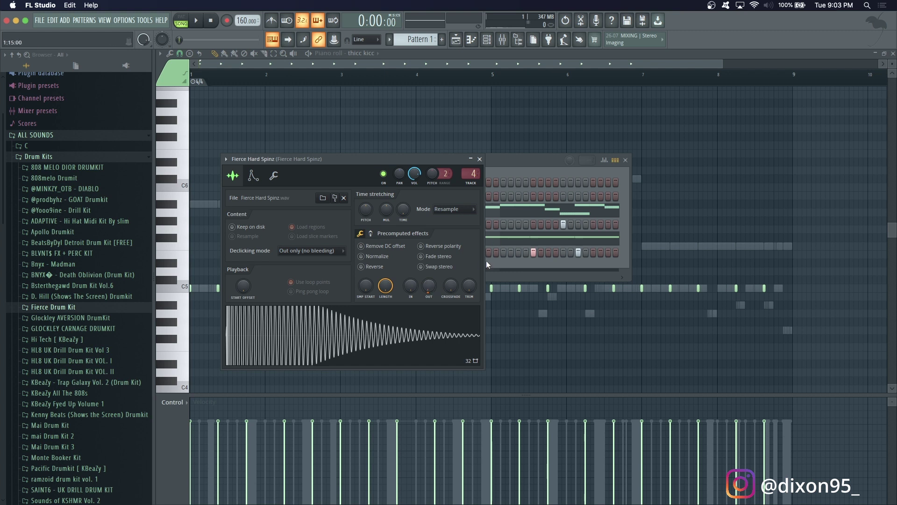
Open the thicc kicc channel window, move it clear of the channel names, and show its levels adjustment settings.
left_click(315, 184)
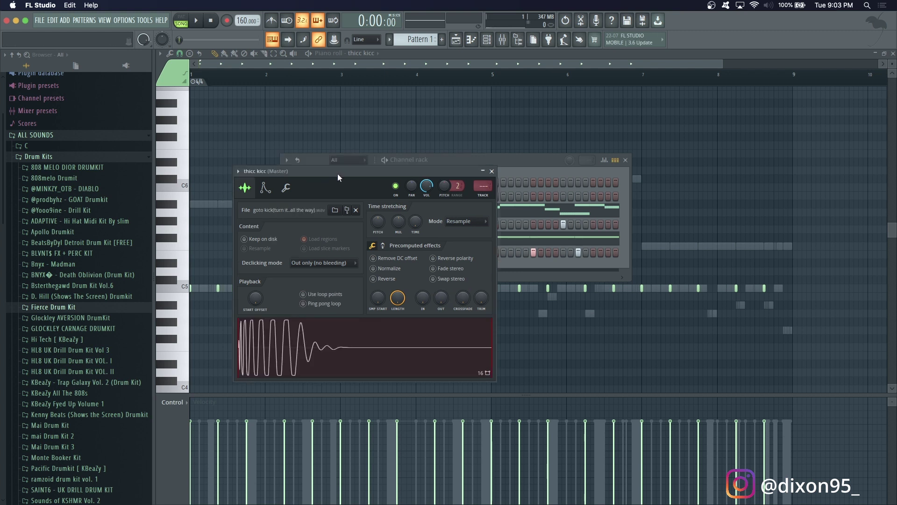
left_click_drag(337, 172, 566, 189)
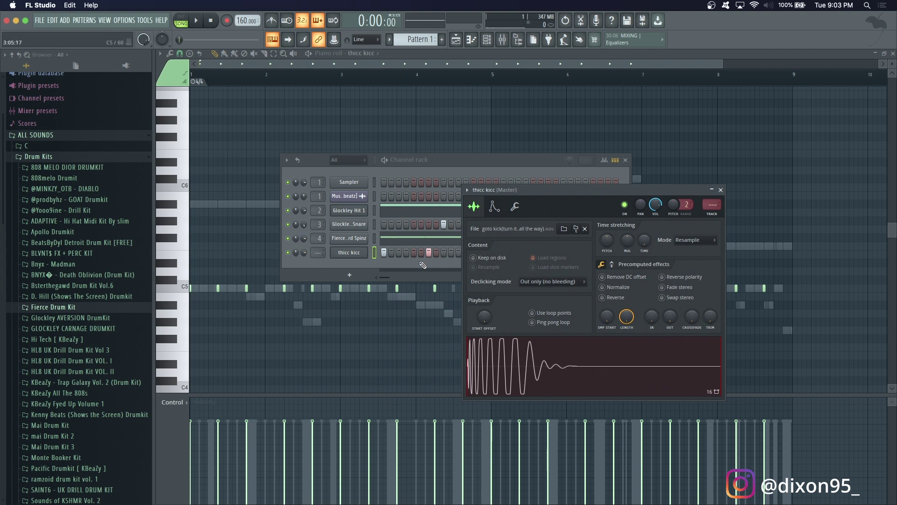
left_click(515, 206)
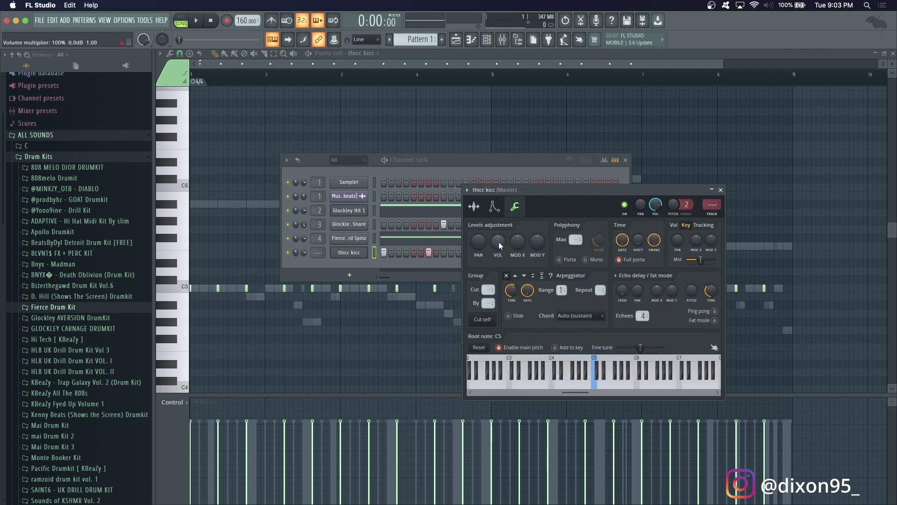
left_click(475, 209)
left_click(515, 207)
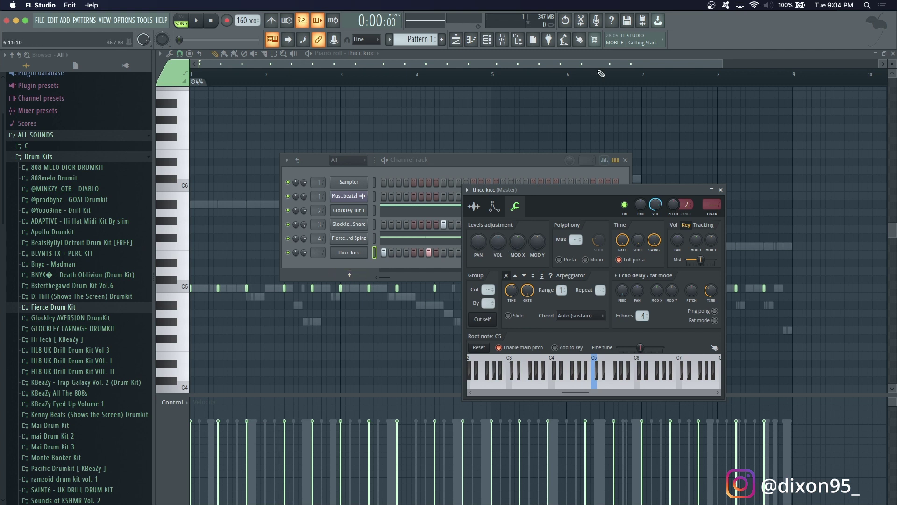
Raise the thicc kicc channel's volume multiplier above 100% and audition the beat.
left_click_drag(498, 239, 498, 220)
left_click_drag(496, 245, 496, 258)
key("space")
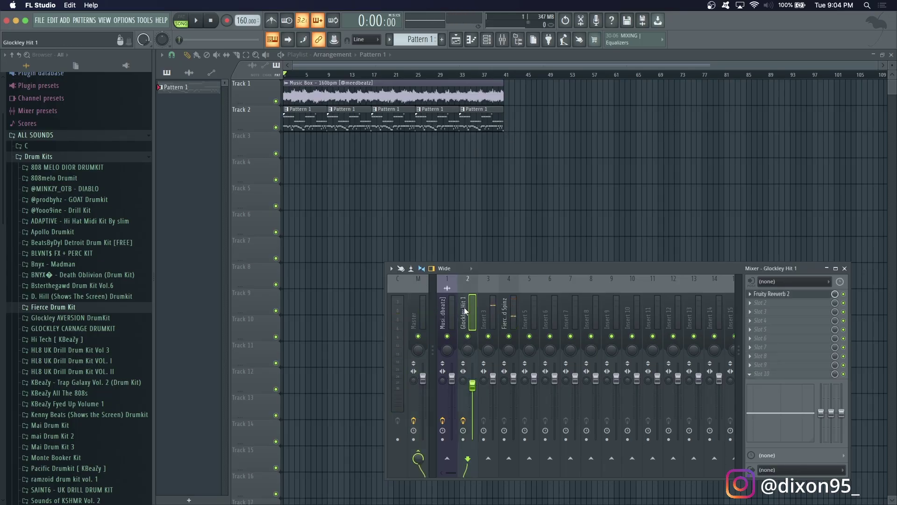
Select mixer track Insert 3 and reopen the thicc kicc channel's settings from the channel rack.
left_click(488, 312)
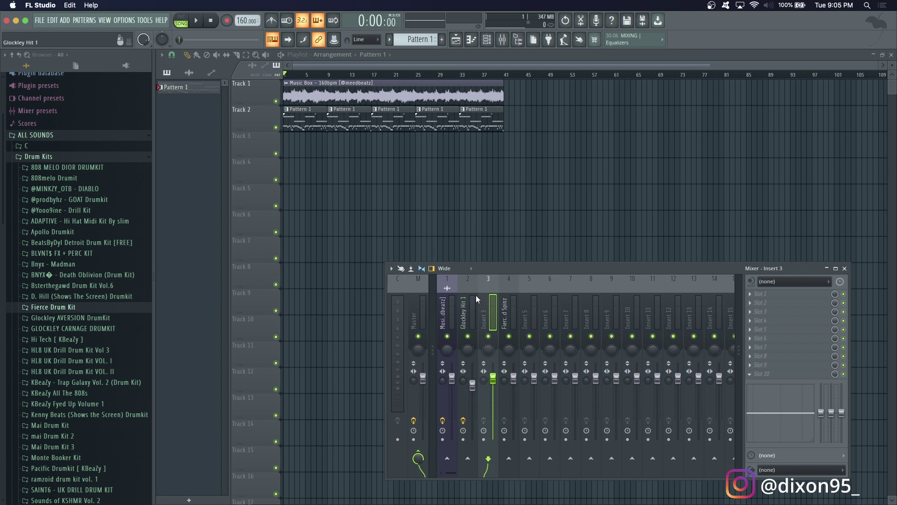
left_click(487, 39)
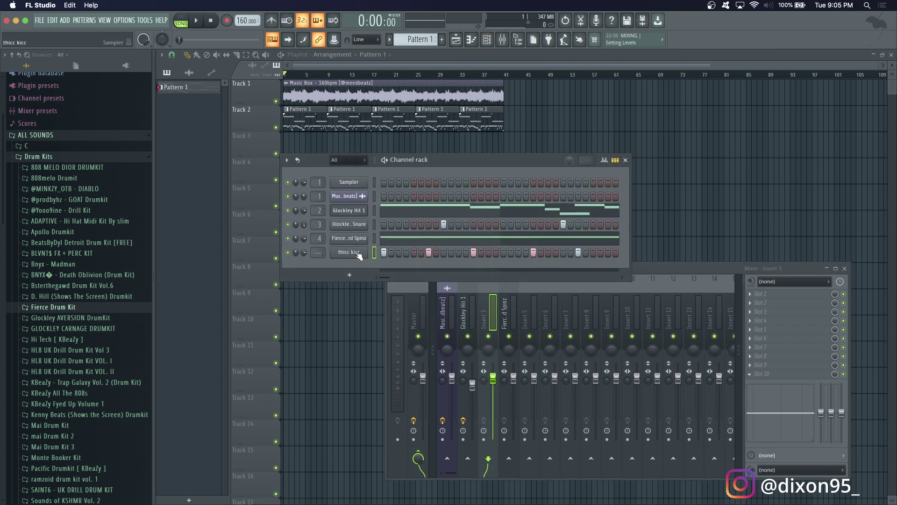
left_click(357, 252)
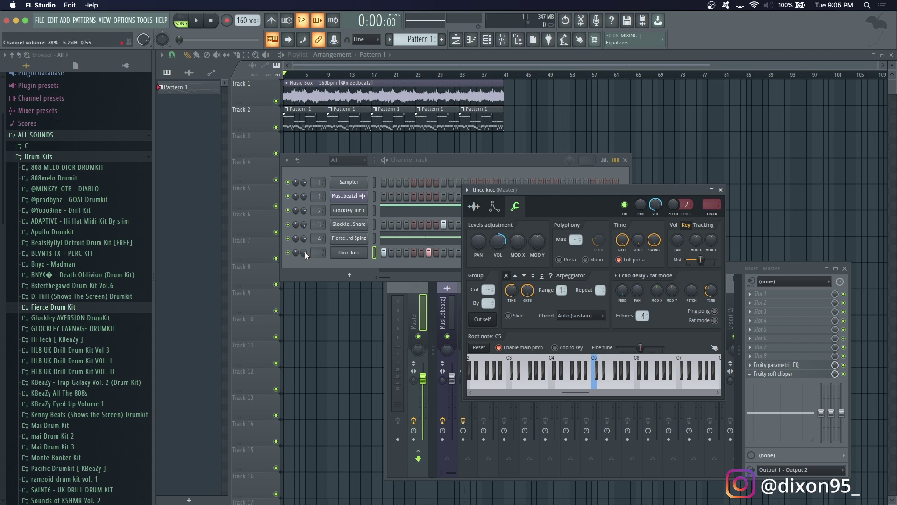
Open the Glockley Hit 1 channel, move the channel rack slightly lower, and show the channel's time settings.
left_click(361, 210)
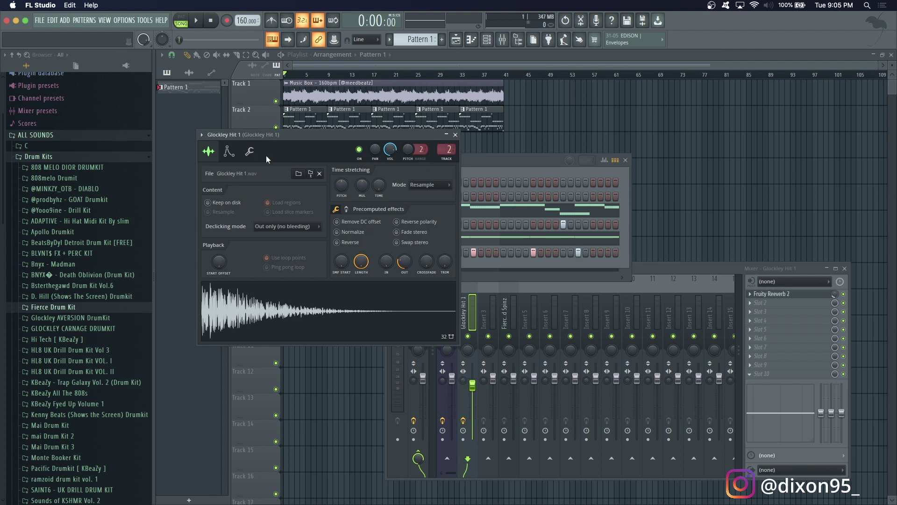
left_click(249, 151)
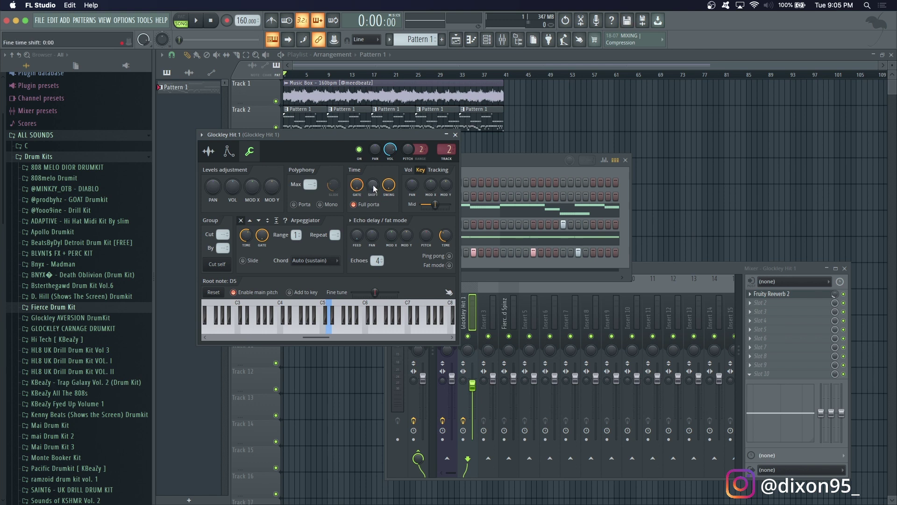
left_click(208, 151)
left_click(489, 161)
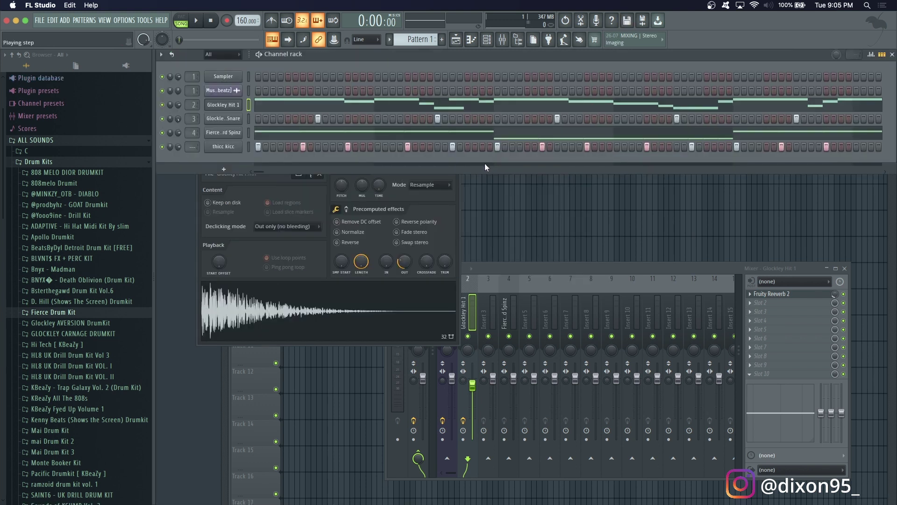
left_click_drag(458, 159, 467, 187)
left_click(249, 151)
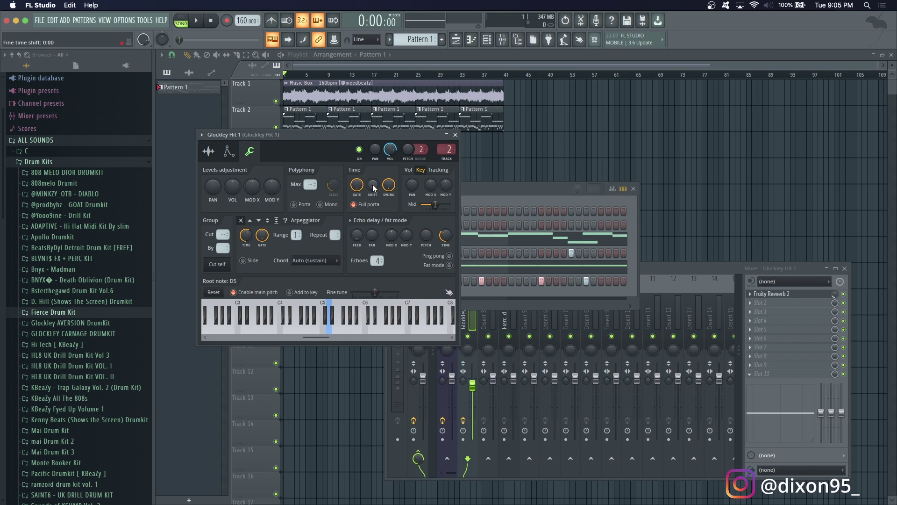
Compare the beat with Glockley Hit 1's fine time shift at 0:01, 0:02 and back at 0:00.
key("space")
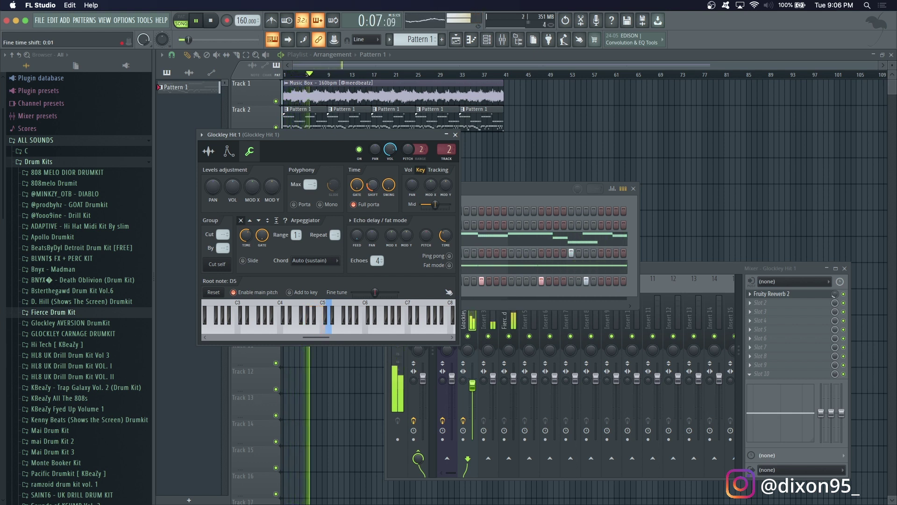
left_click(481, 193)
left_click(355, 281)
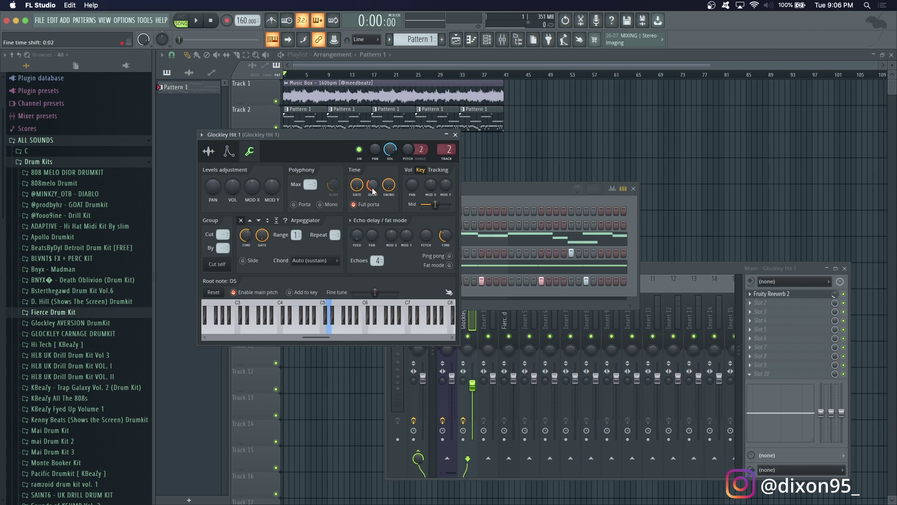
key("space")
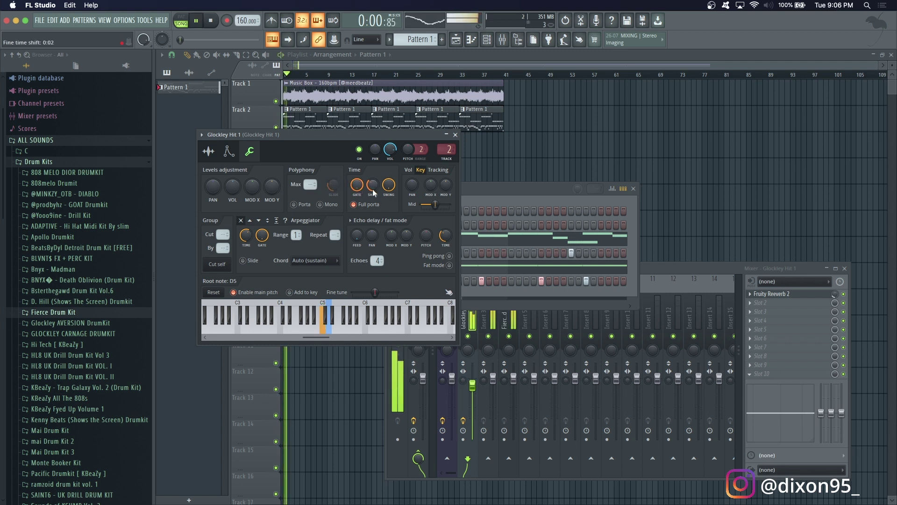
key("space")
scroll(374, 189, "down", 2)
key("space")
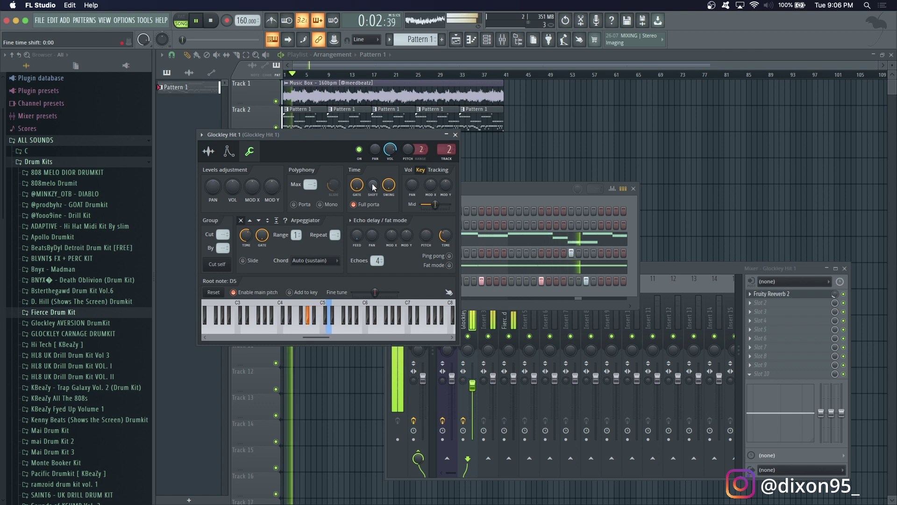
Stop playback, set Glockley Hit 1's fine time shift to 0:02, and audition the beat again.
key("space")
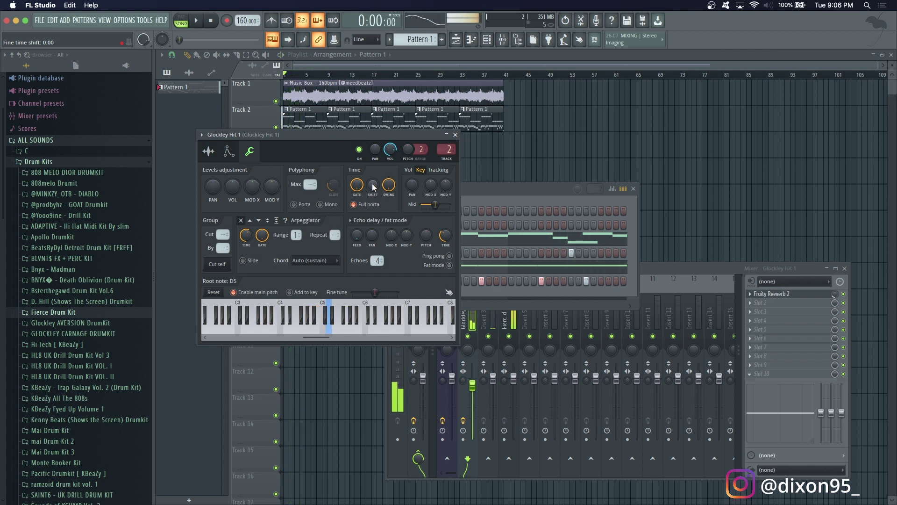
left_click_drag(372, 184, 372, 182)
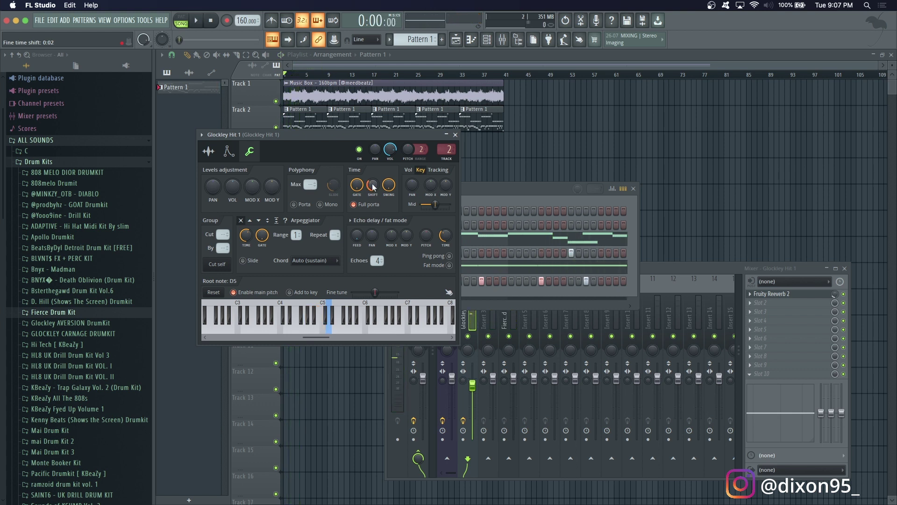
key("space")
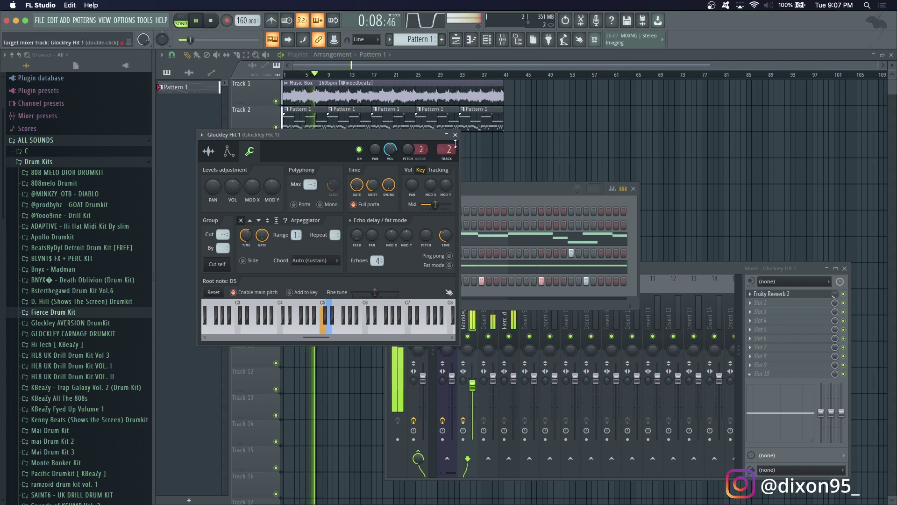
Close the Glockley Hit 1 channel settings, stop playback, and bring the playlist in front of the channel rack and mixer.
left_click(455, 135)
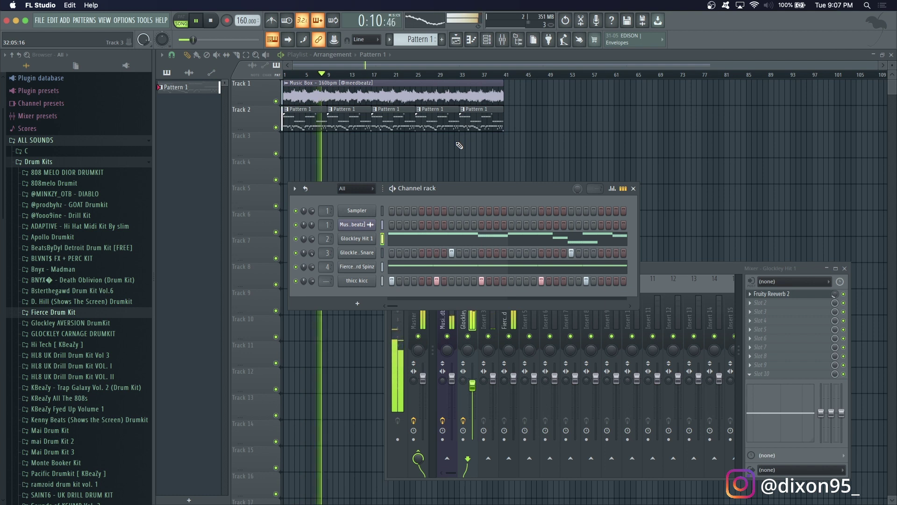
key("space")
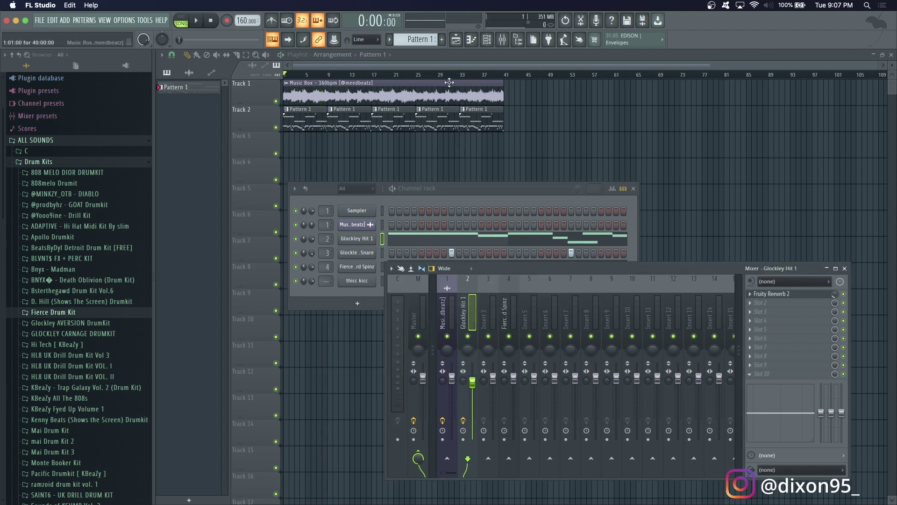
left_click(360, 66)
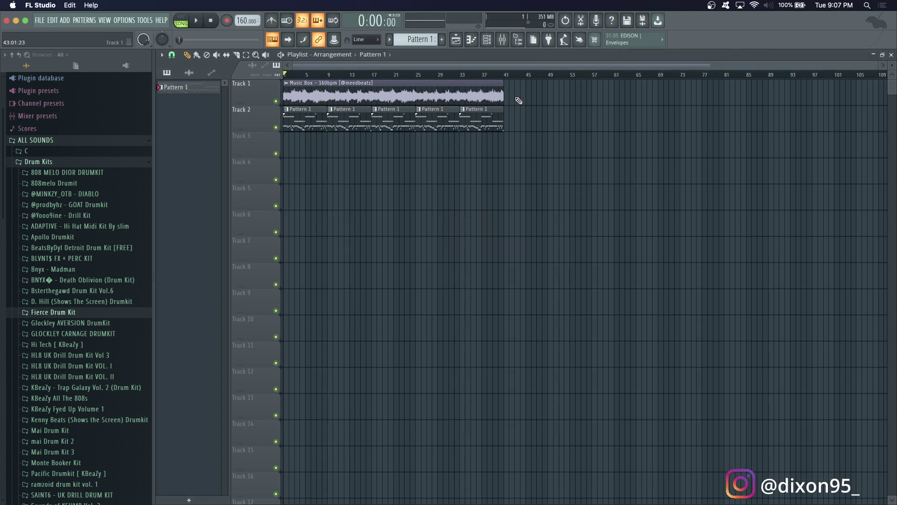